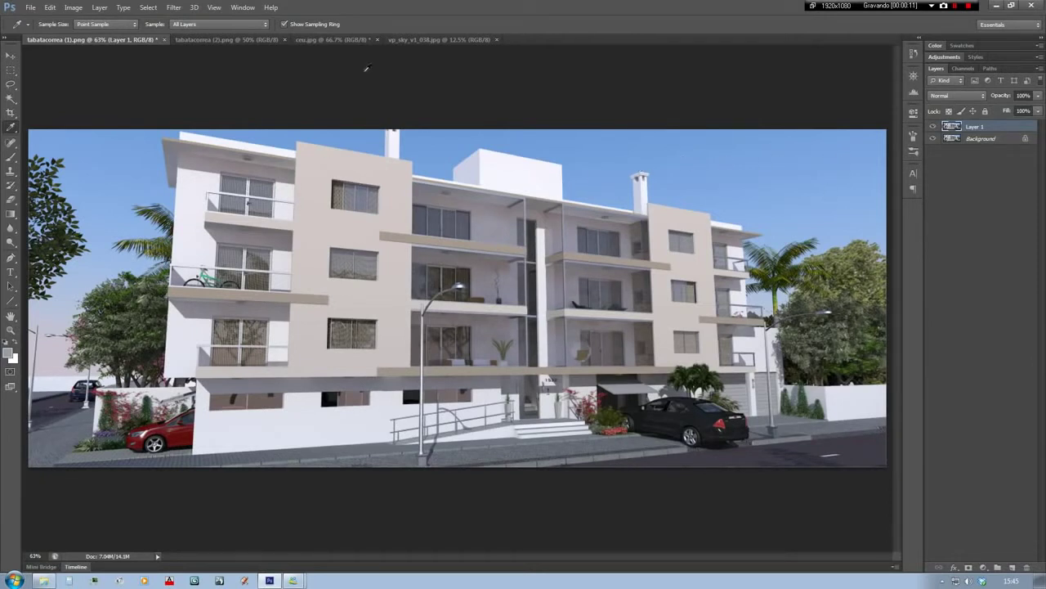
Look over the two open sky images, vp_sky_v1_038.jpg and ceu.jpg, and return to the building render
click(401, 42)
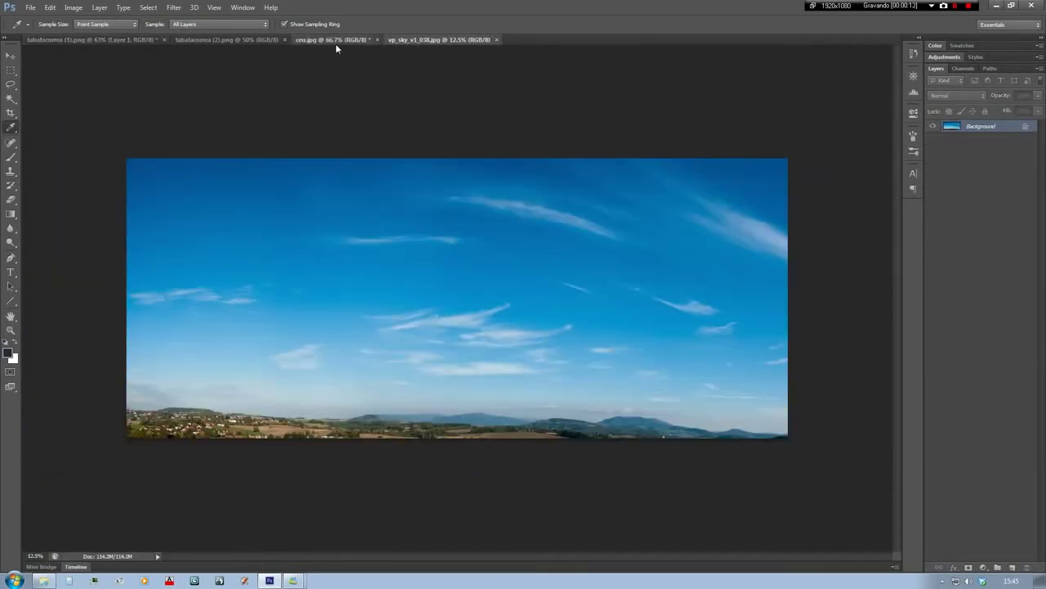
click(335, 41)
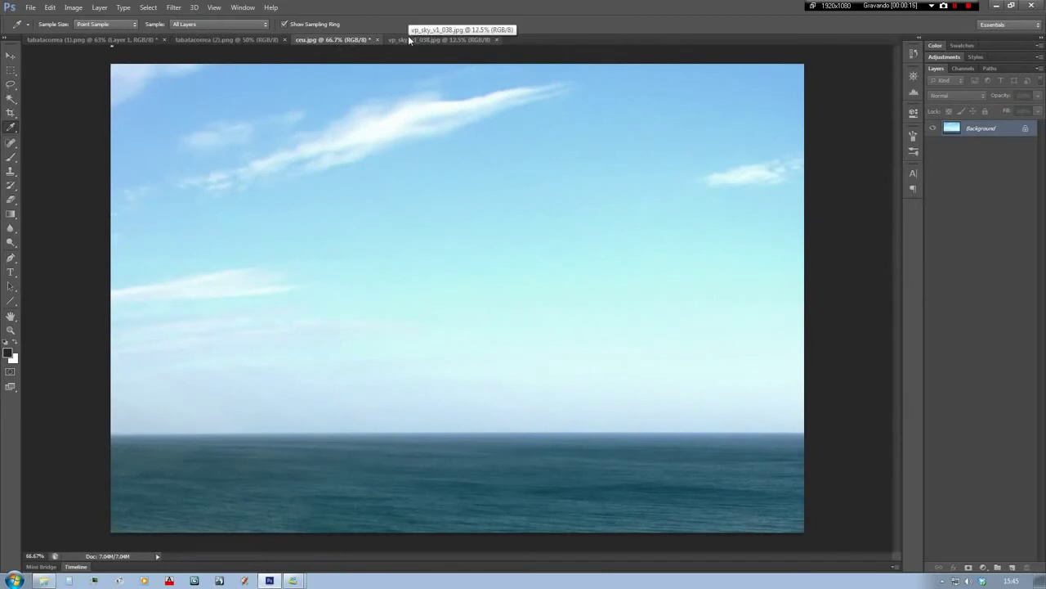
click(524, 249)
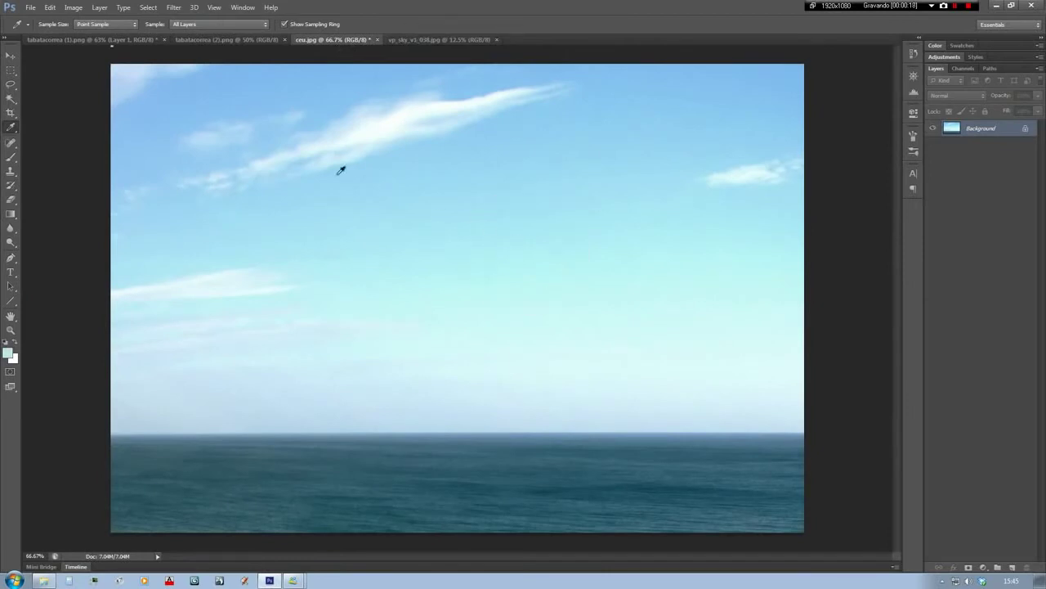
click(148, 39)
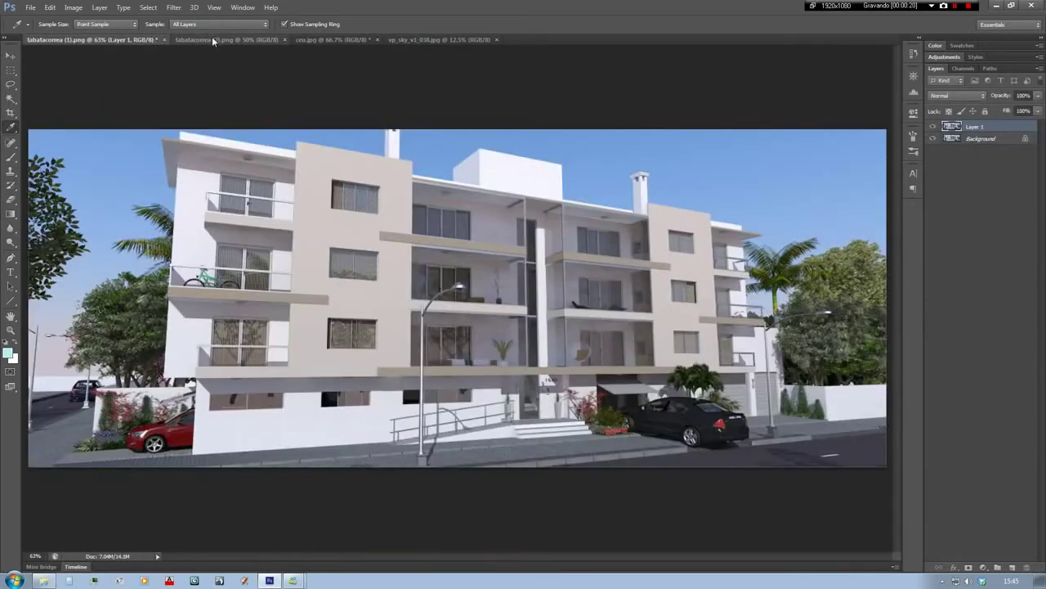
Copy the black-and-white silhouette image into a new layer mask on Layer 1 of the building render
click(210, 40)
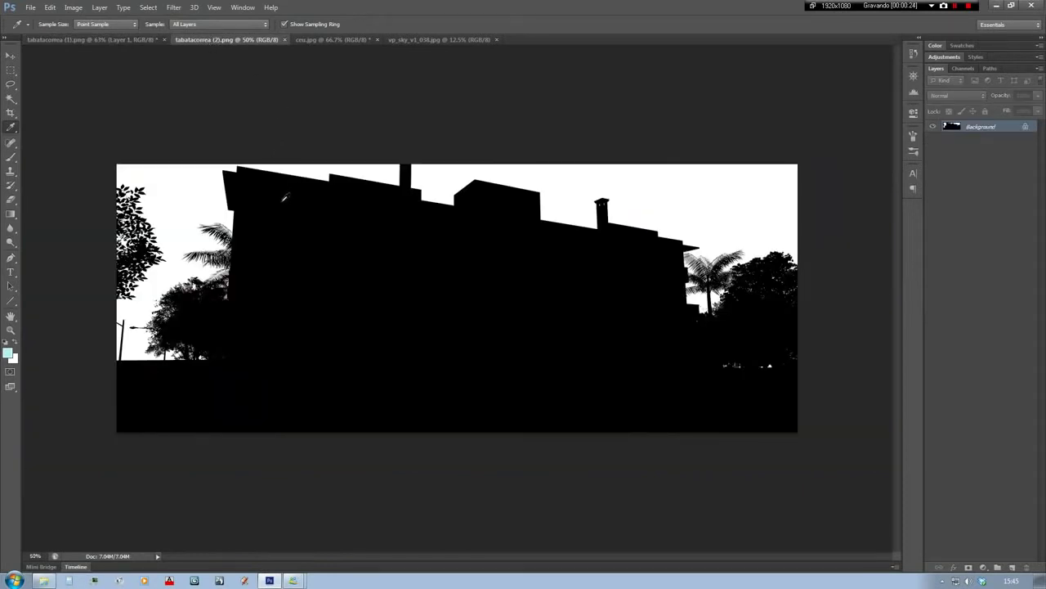
key(ctrl+a)
click(139, 40)
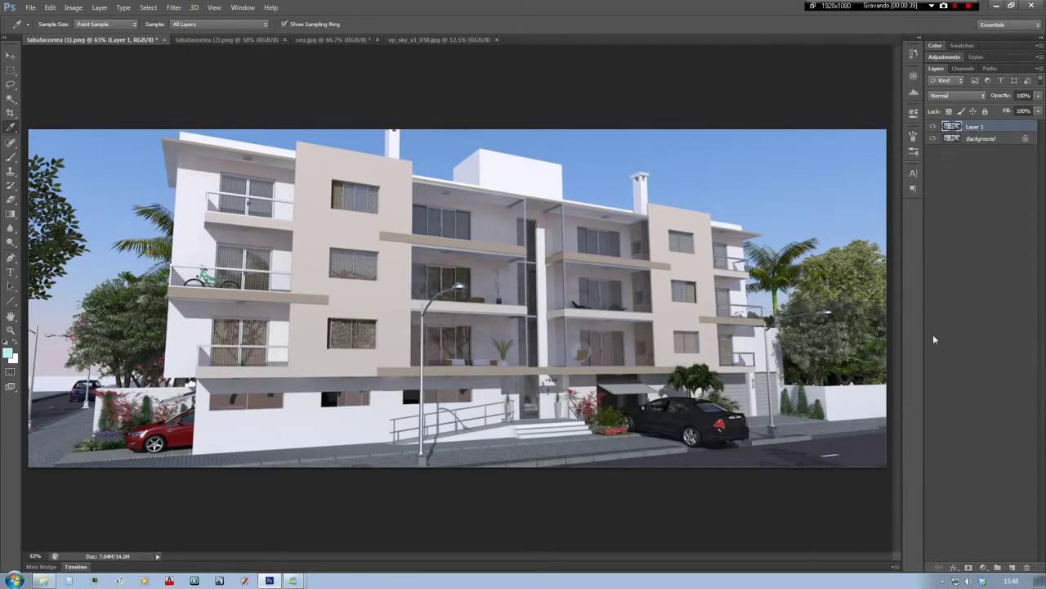
click(969, 567)
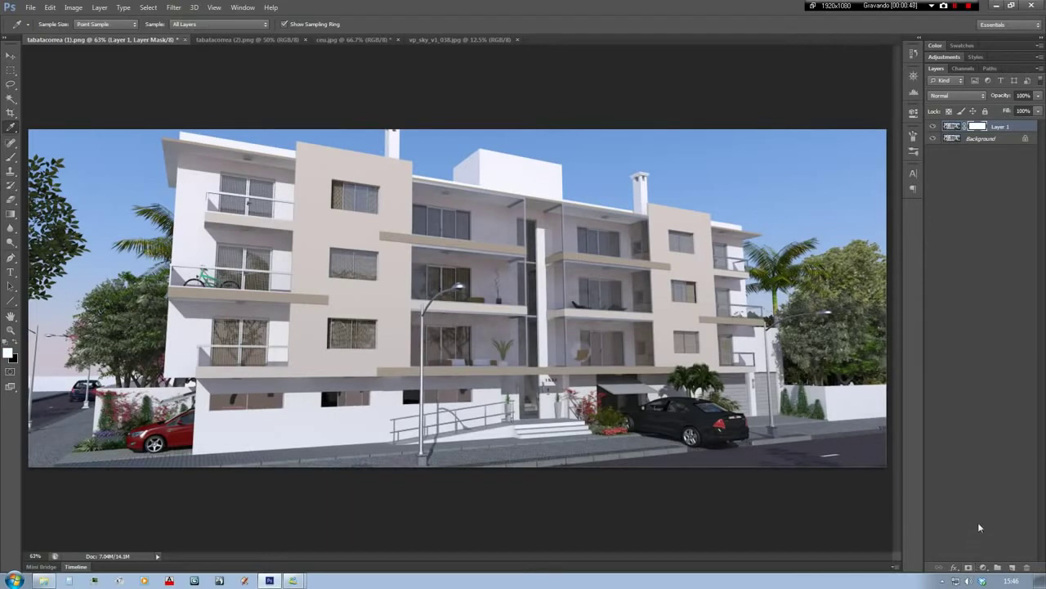
alt+click(978, 127)
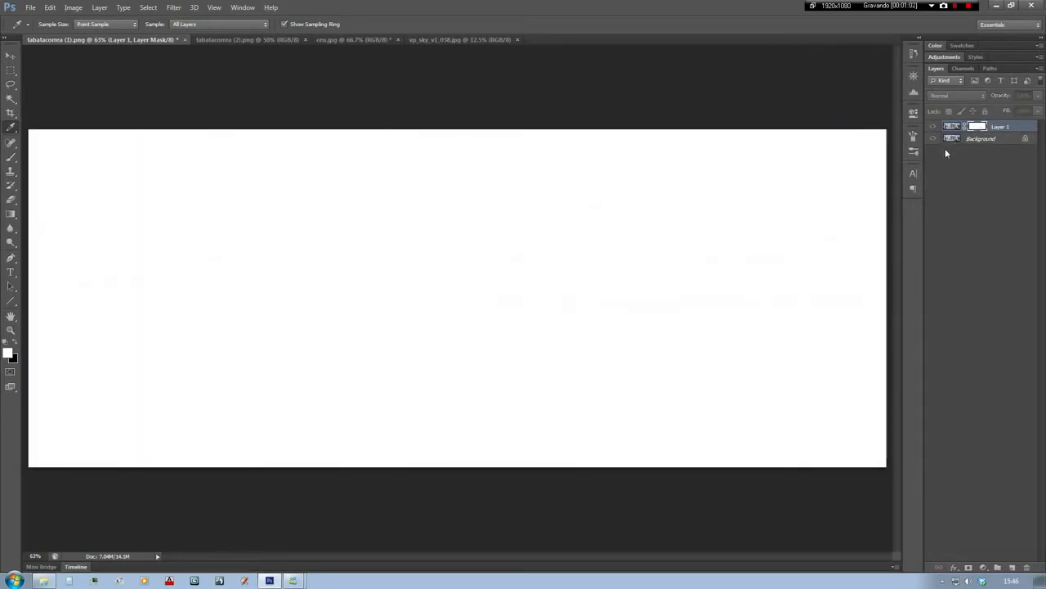
key(ctrl+v)
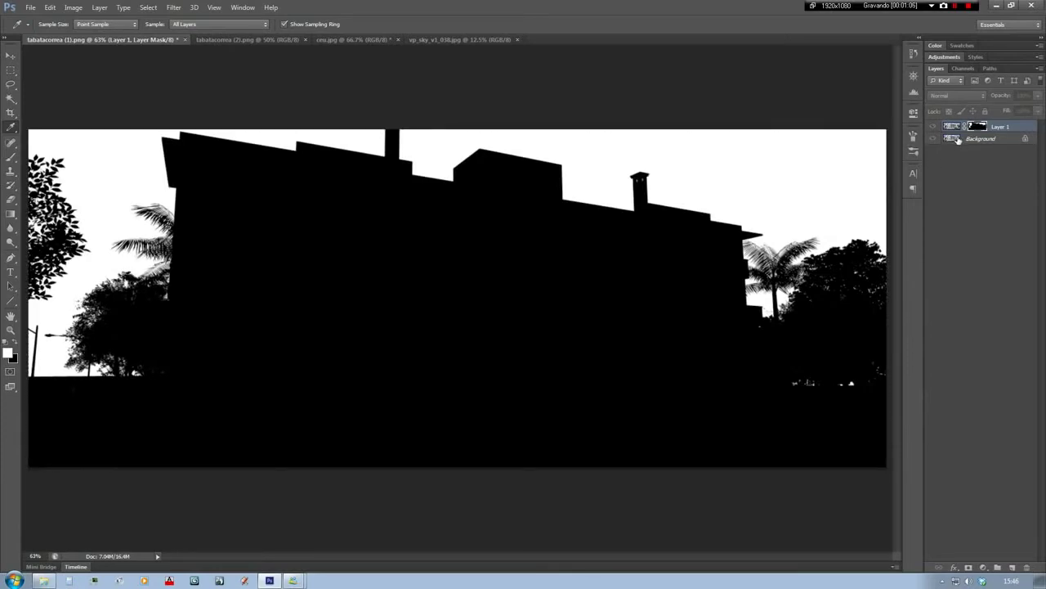
Delete the Background layer, leaving only the masked Layer 1
click(962, 141)
key(Delete)
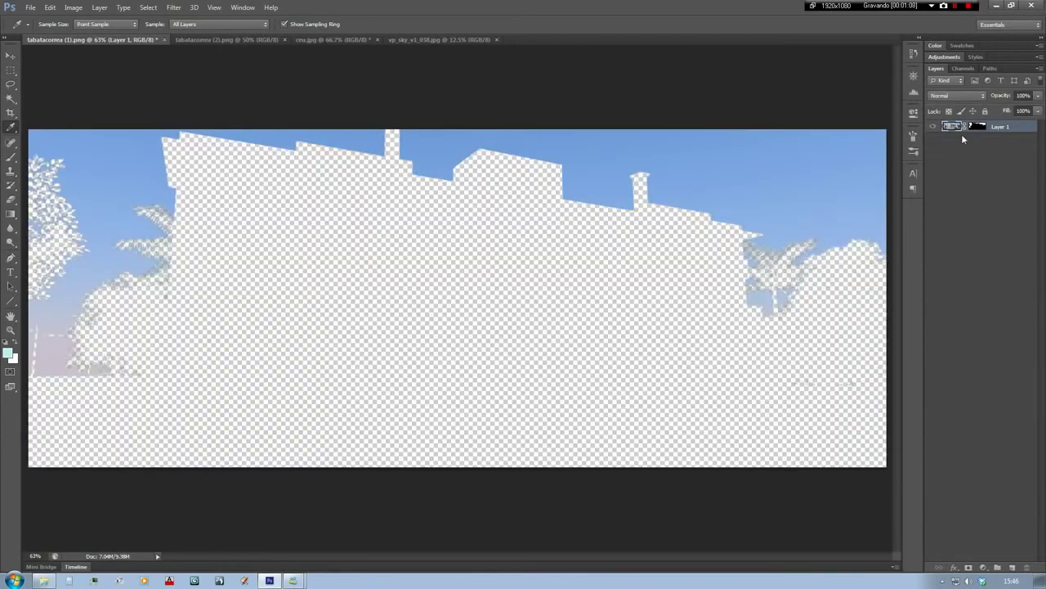
click(977, 127)
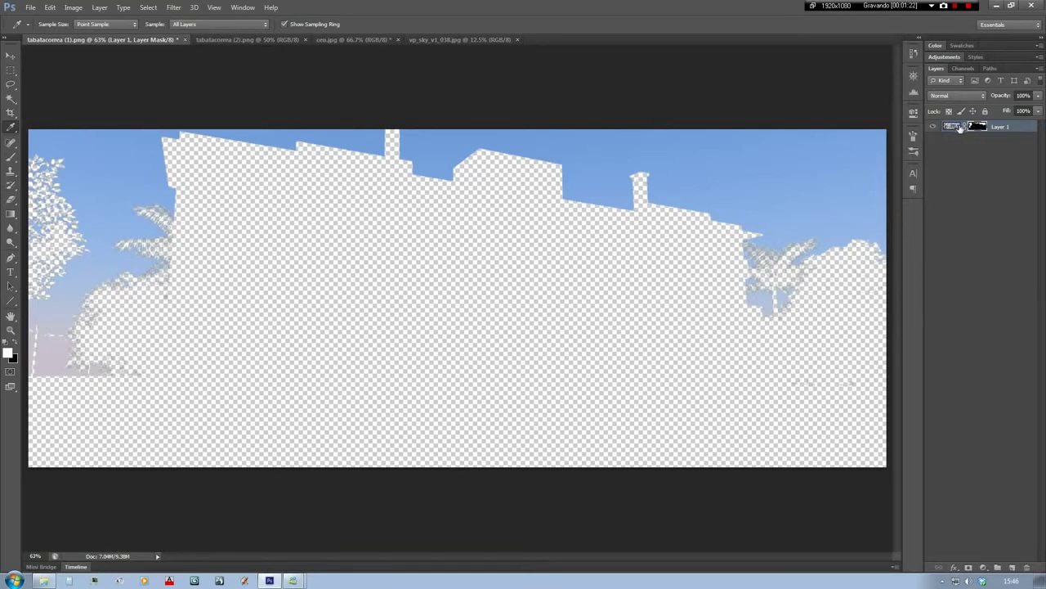
click(952, 127)
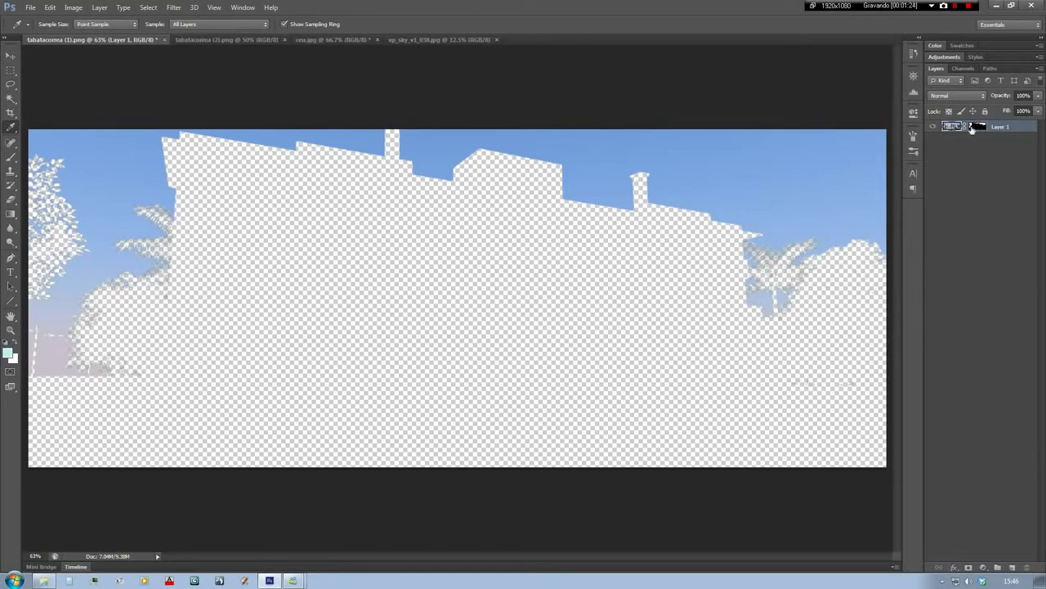
Disable and re-enable Layer 1's mask to compare the full render with the masked image
right_click(977, 127)
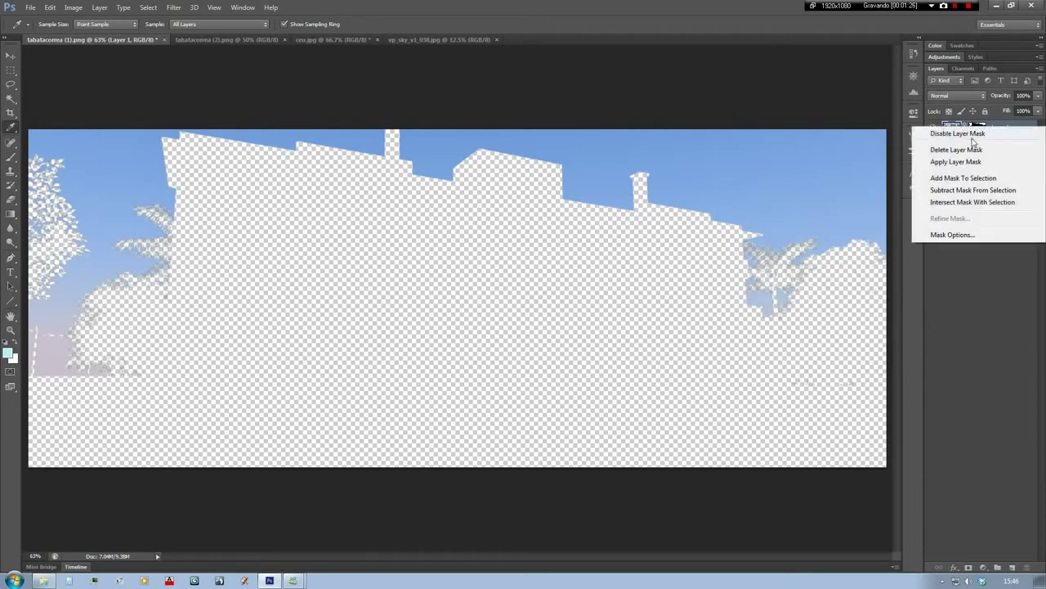
click(958, 134)
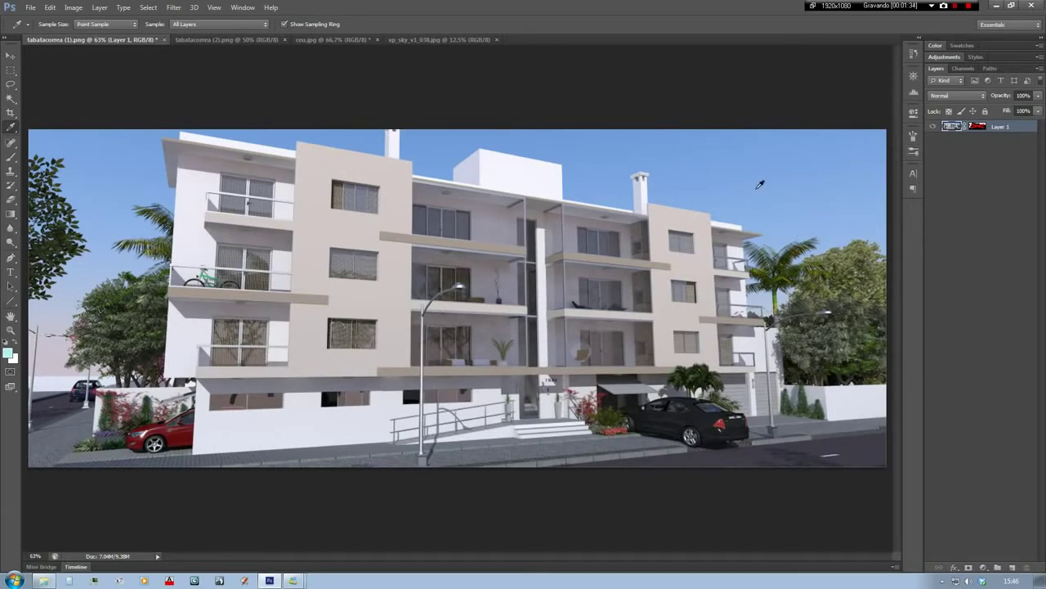
right_click(979, 126)
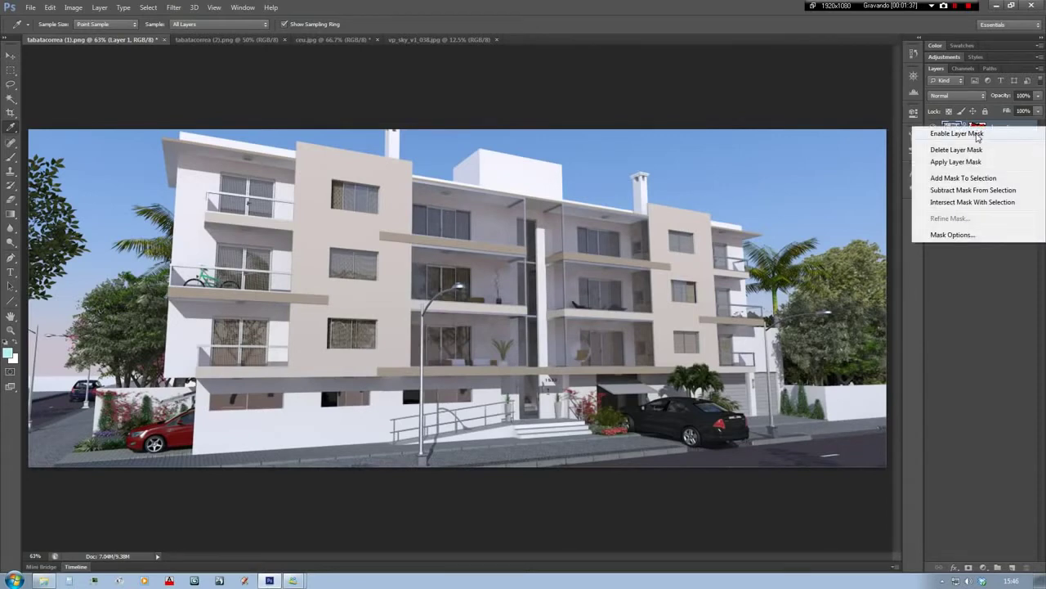
click(977, 133)
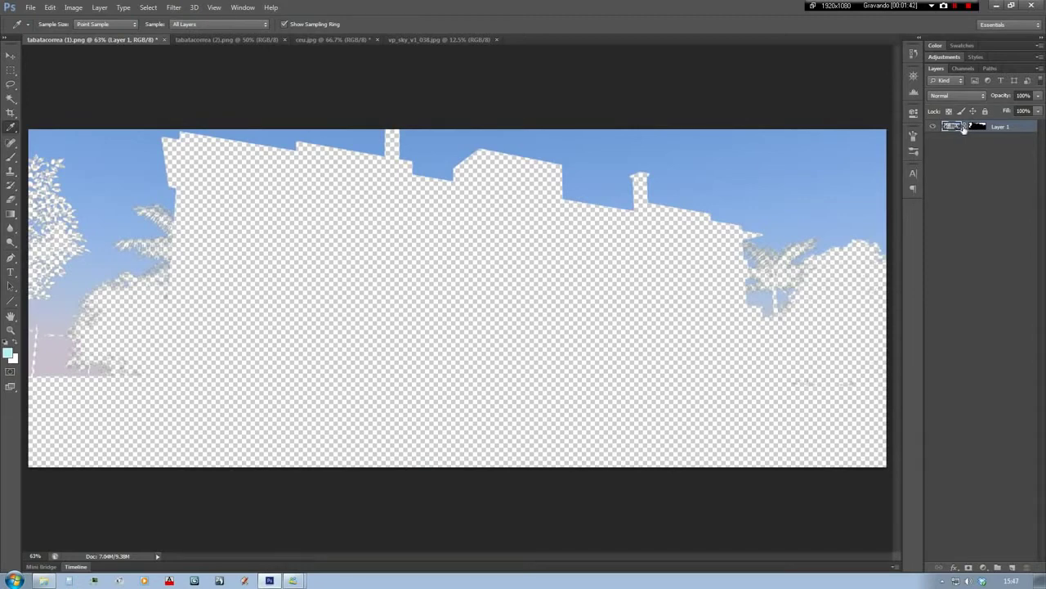
Invert Layer 1's mask so the sky is hidden and the building and trees are shown
key(ctrl+i)
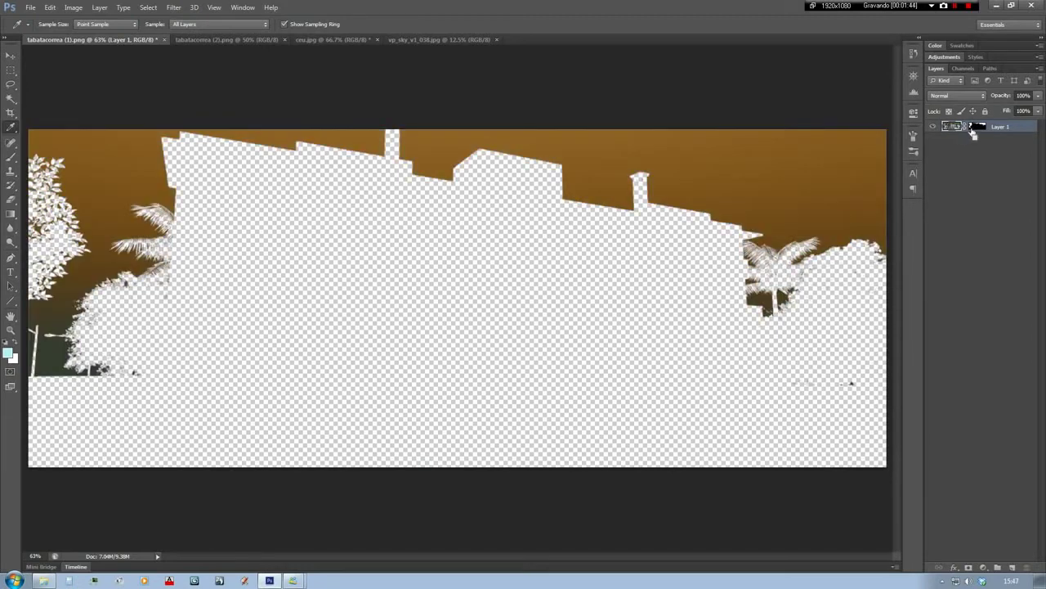
key(ctrl+z)
click(978, 126)
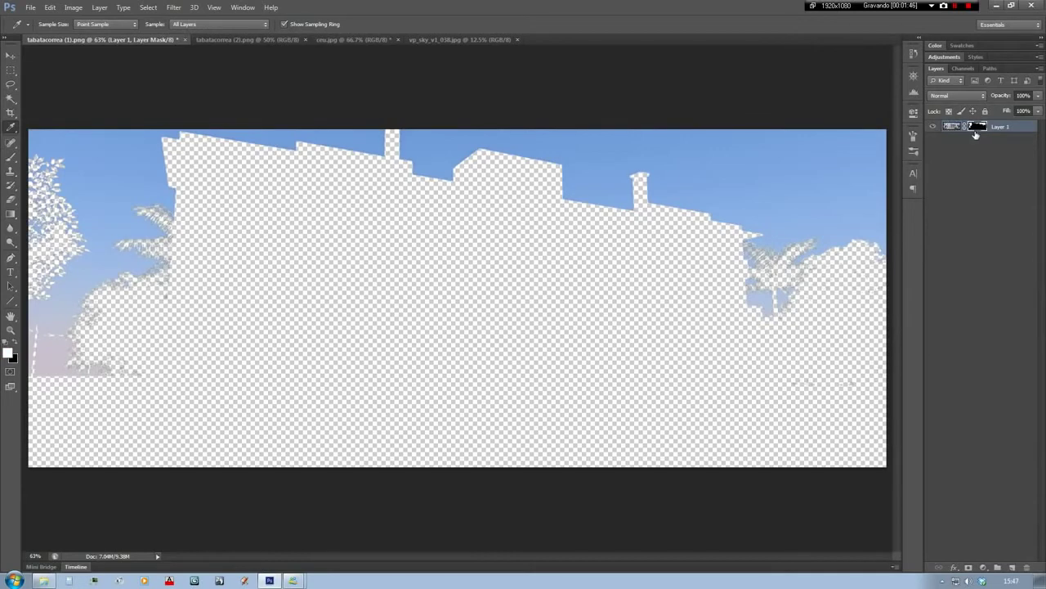
key(ctrl+i)
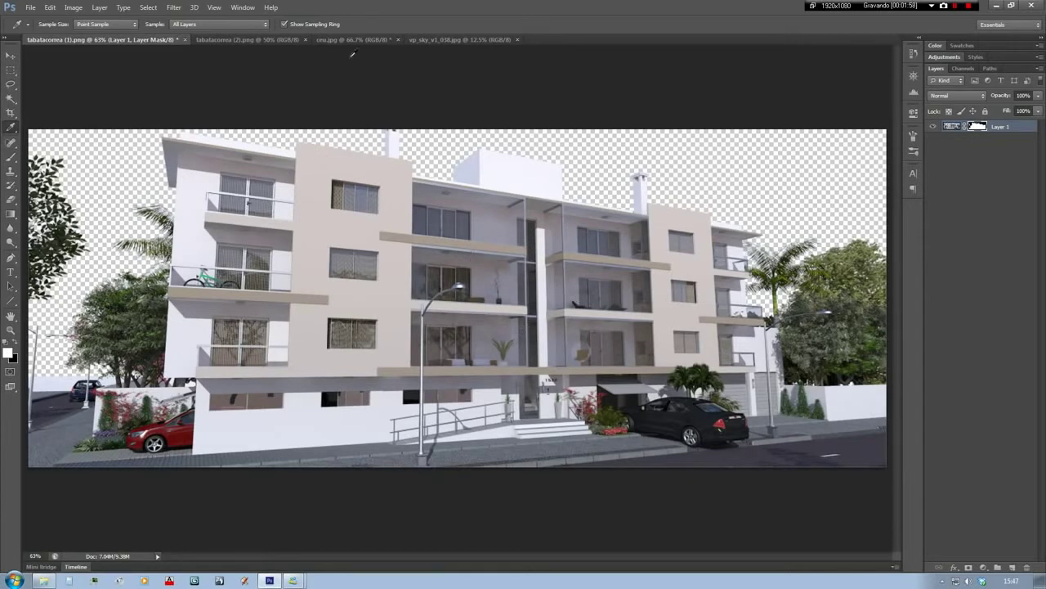
Copy the whole vp_sky_v1_038.jpg image into the building render as a new layer
click(412, 39)
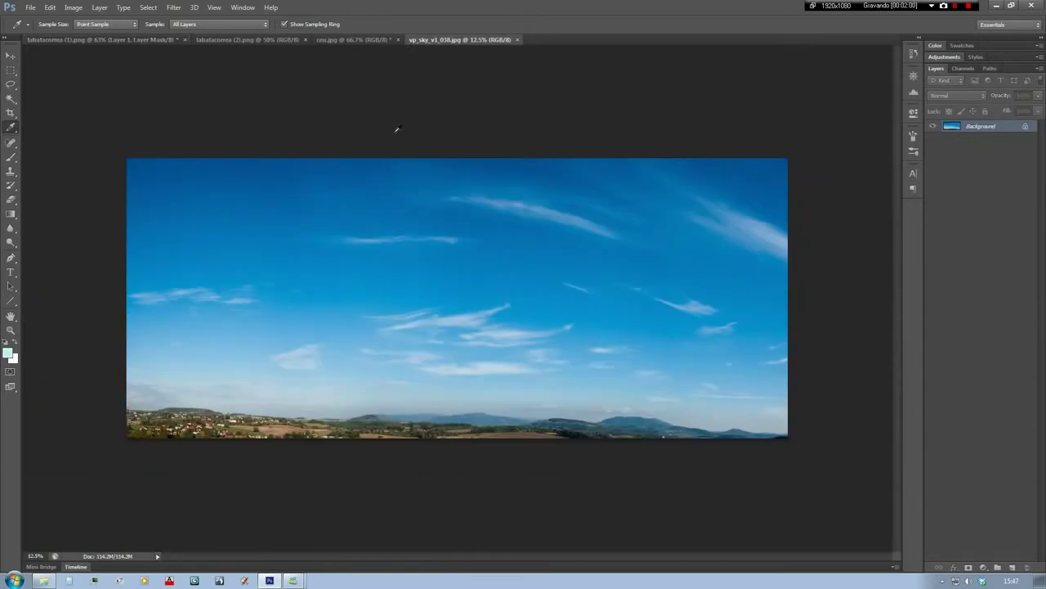
key(ctrl+a)
click(155, 41)
key(ctrl+v)
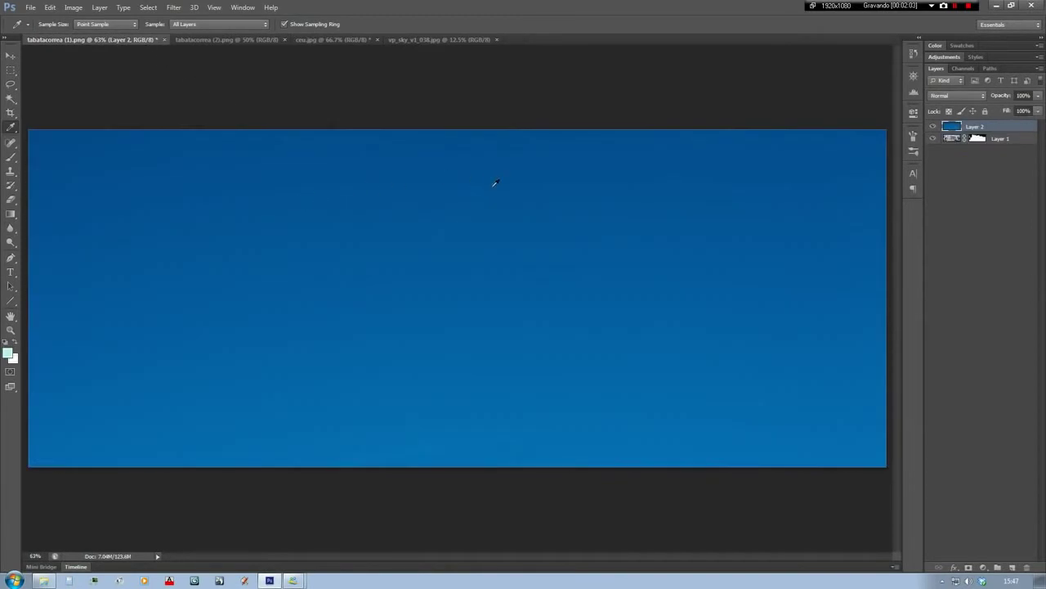
key(v)
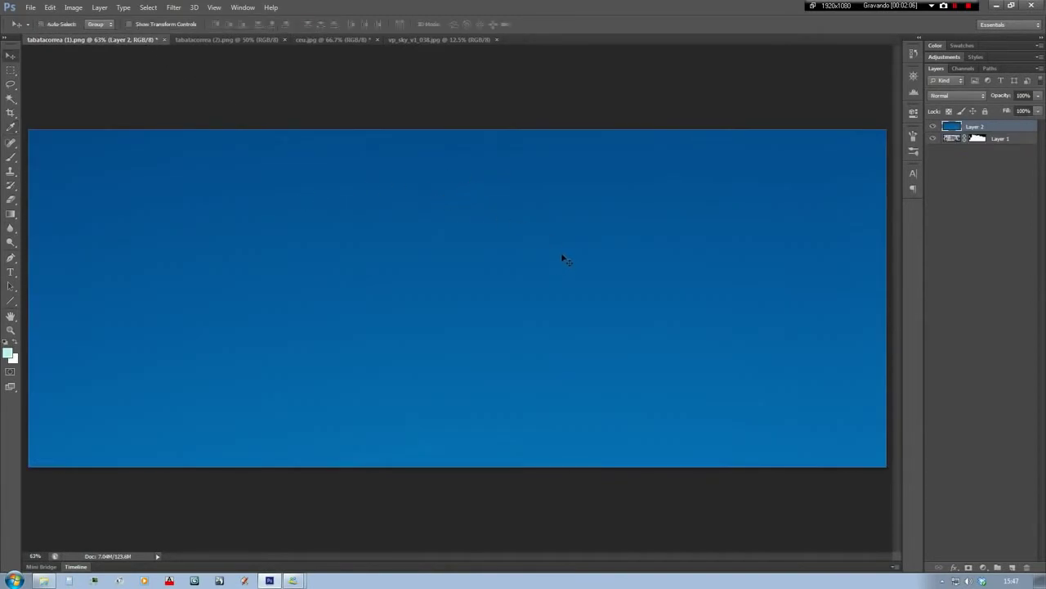
key(ctrl+minus)
key(ctrl+minus)
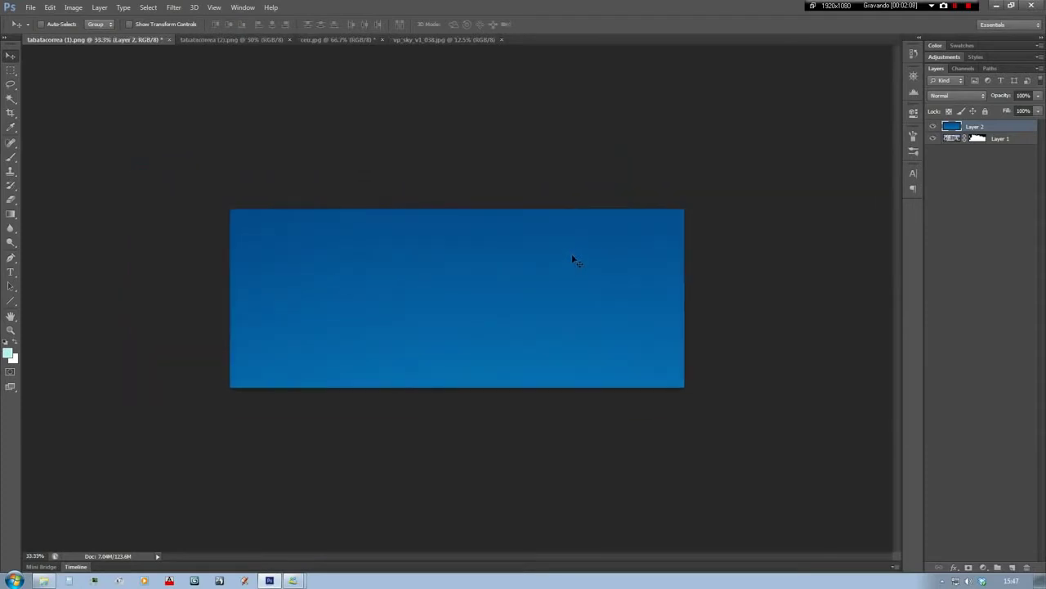
key(ctrl+minus)
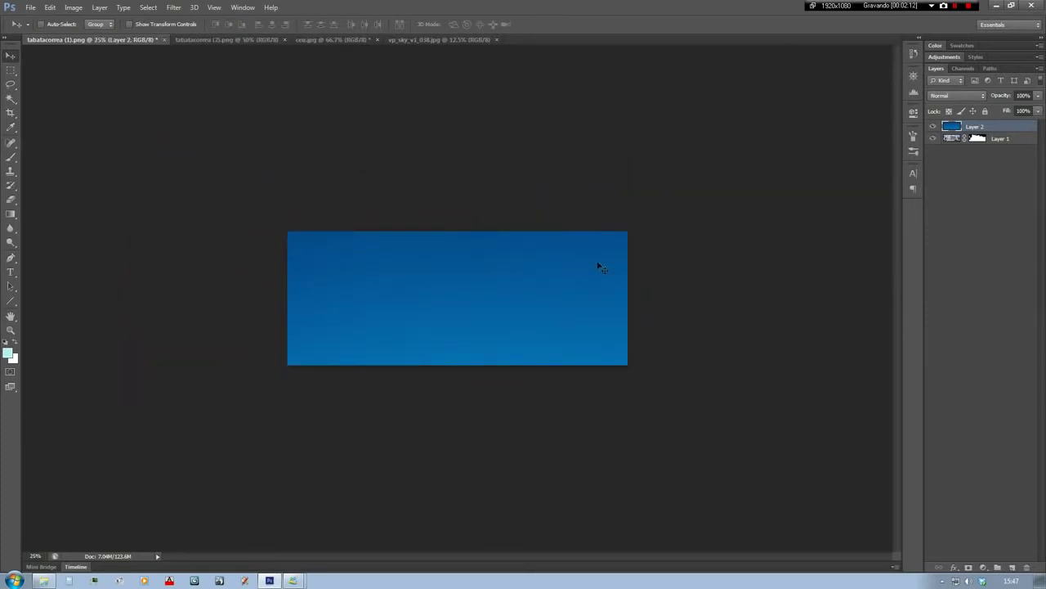
key(ctrl+t)
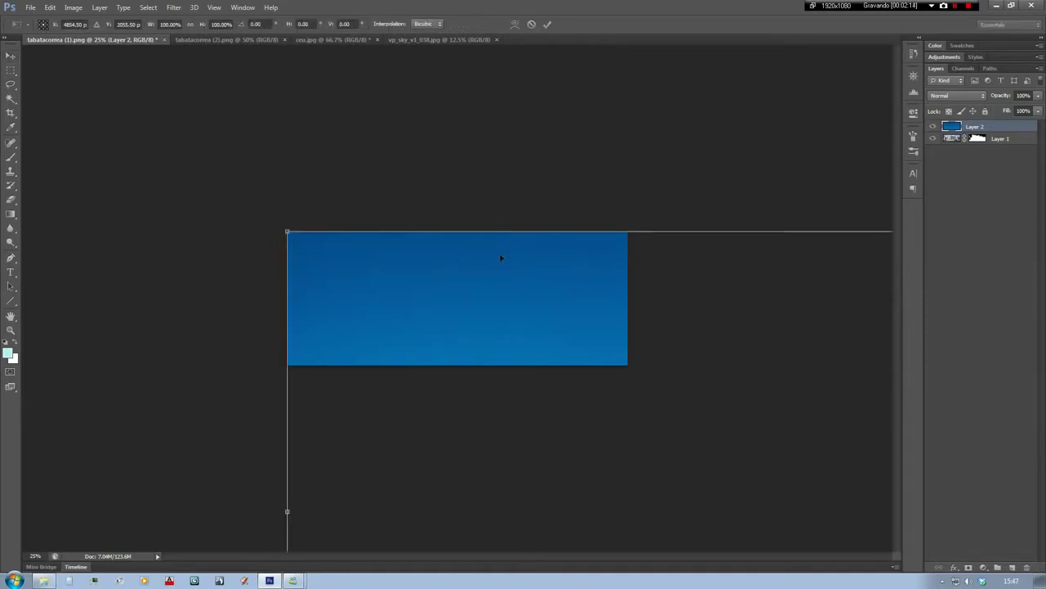
alt+click(547, 264)
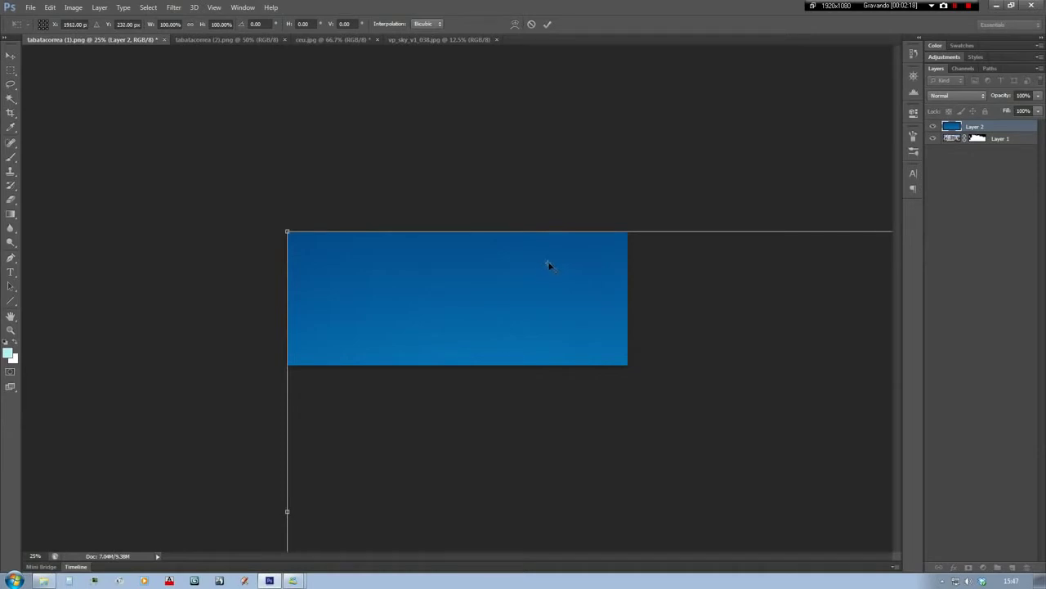
key(Escape)
Scale the pasted sky layer proportionally to about 20%, keeping its upper-left corner on the image's corner
key(ctrl+t)
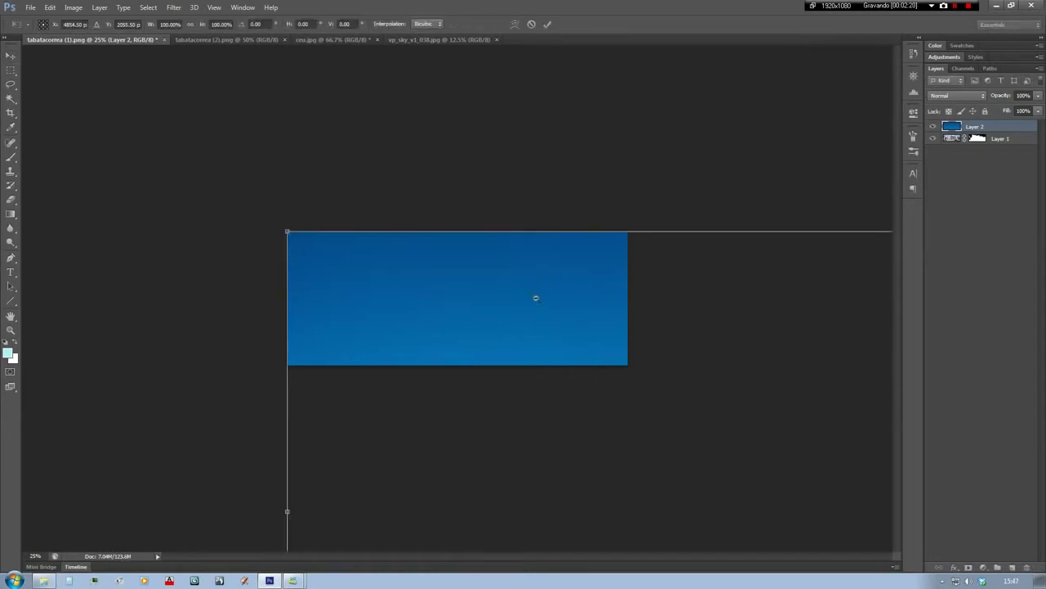
drag(536, 297, 500, 304)
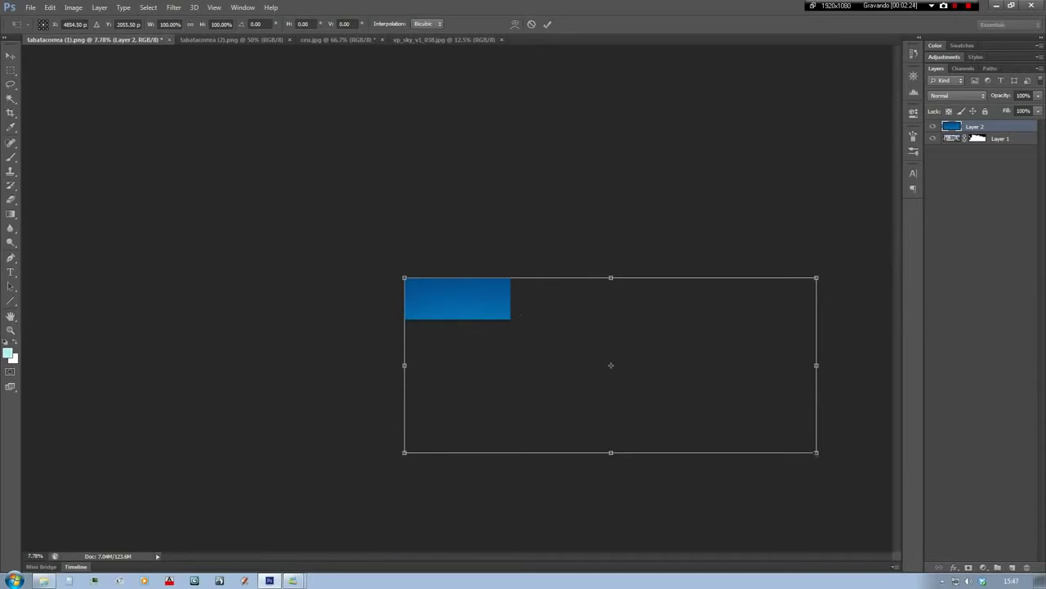
drag(816, 452, 564, 320)
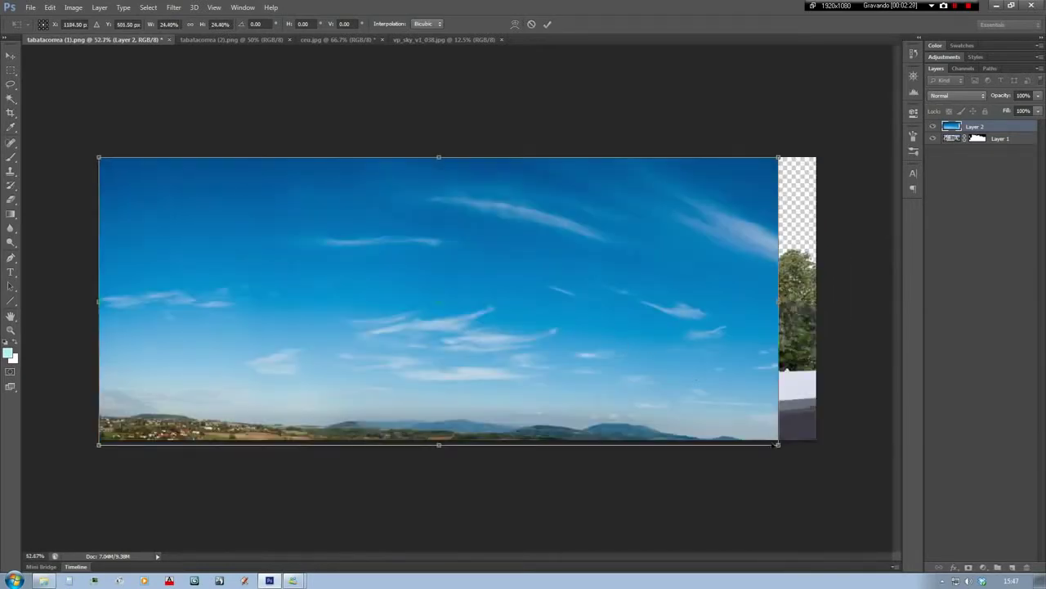
drag(777, 444, 660, 396)
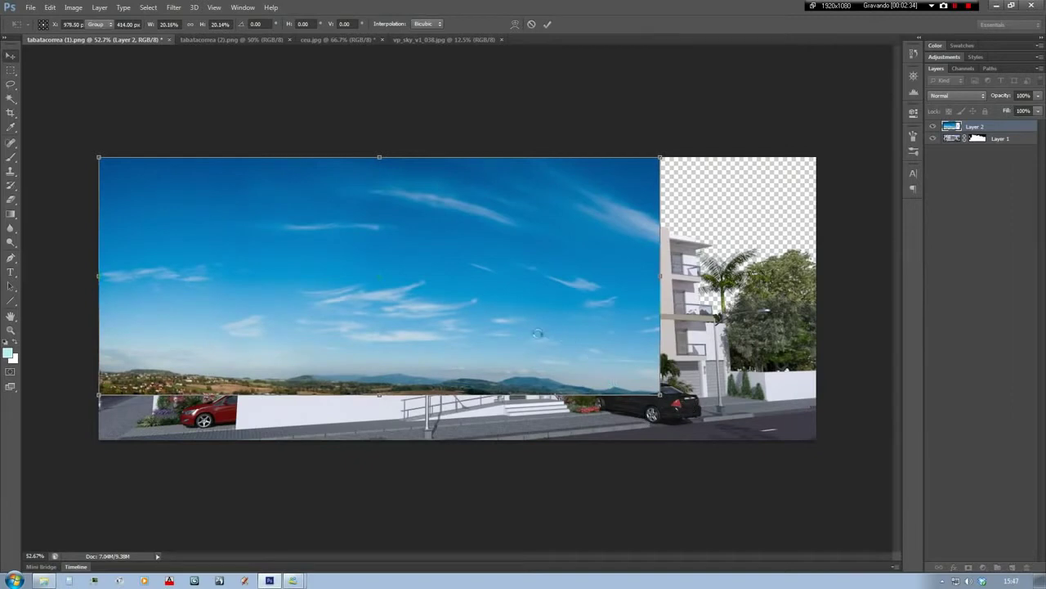
key(Return)
Stretch the sky layer horizontally to the image's right edge so it spans the full width
drag(381, 294, 537, 303)
key(ctrl+z)
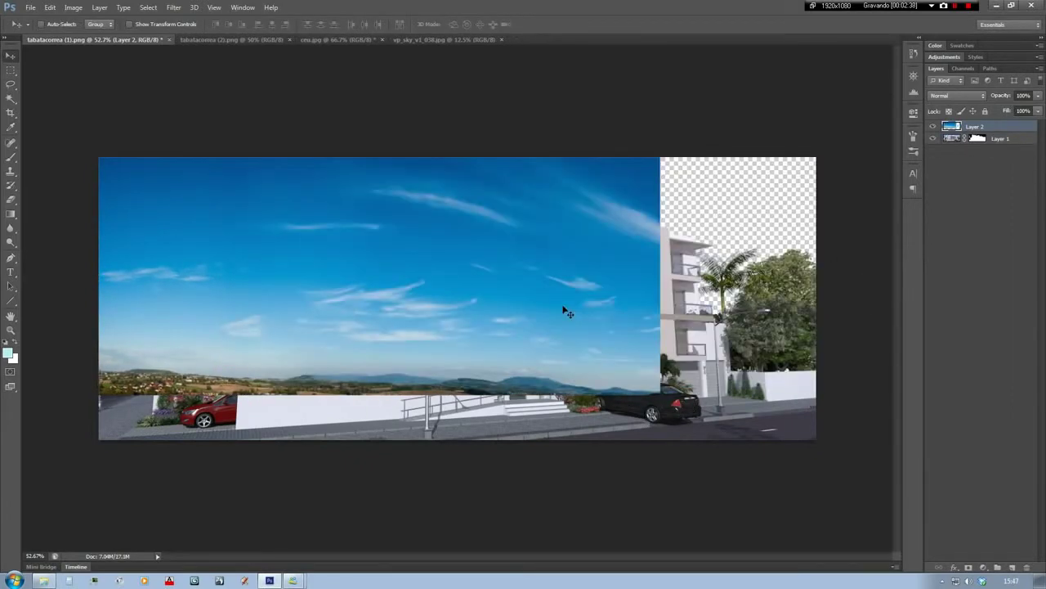
key(ctrl+t)
drag(660, 275, 816, 273)
key(Return)
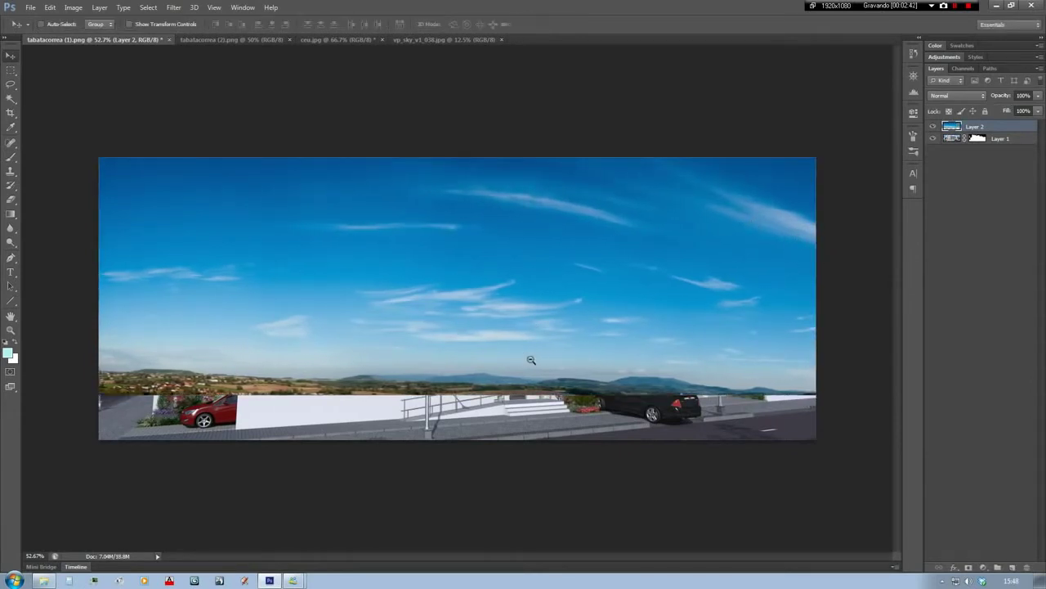
Move the sky layer beneath the masked building layer and select the building layer
drag(530, 360, 543, 357)
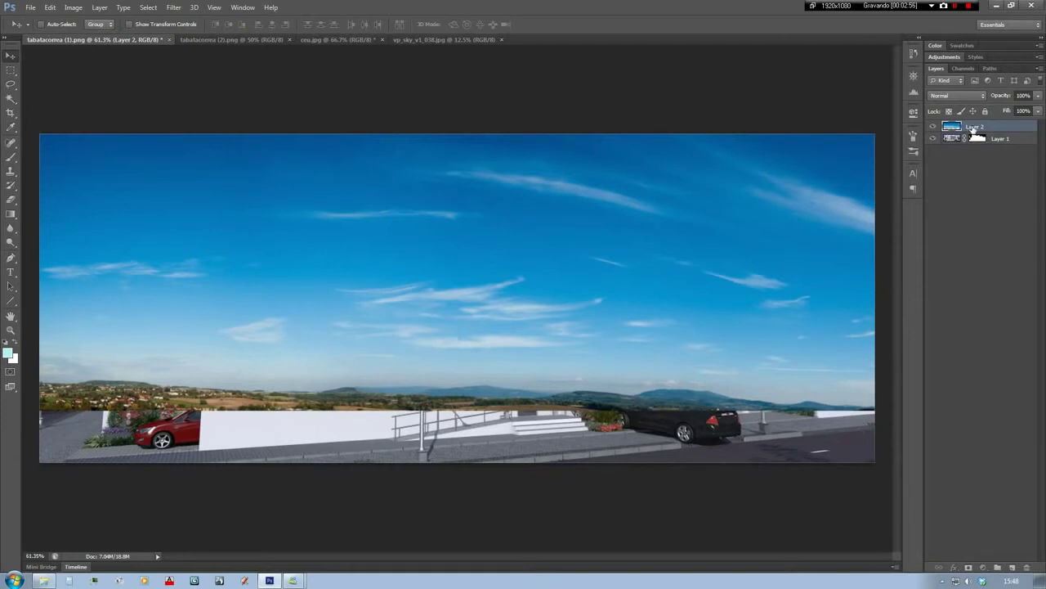
drag(973, 128, 970, 143)
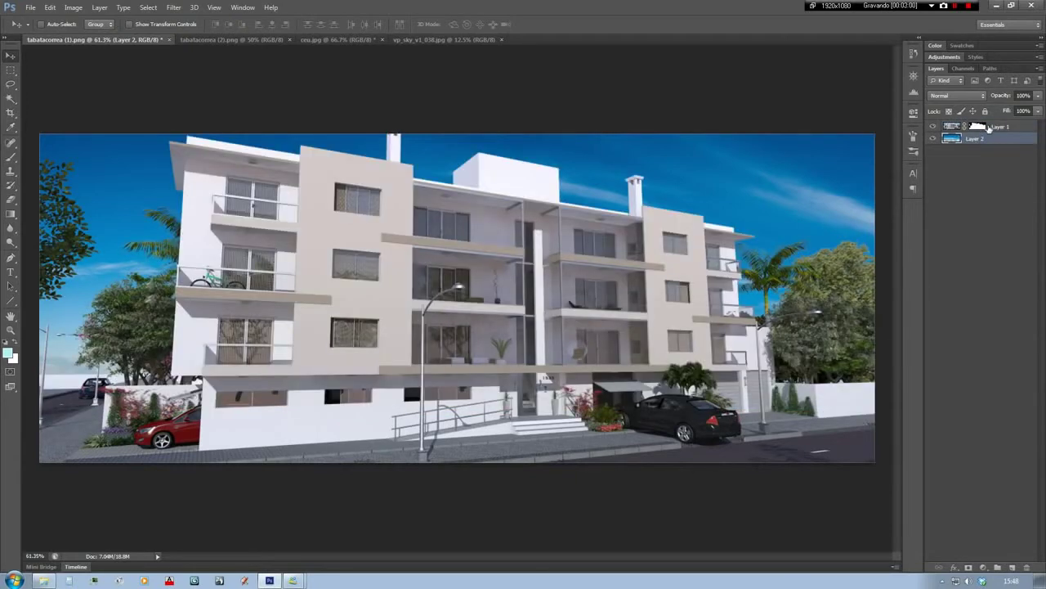
click(989, 129)
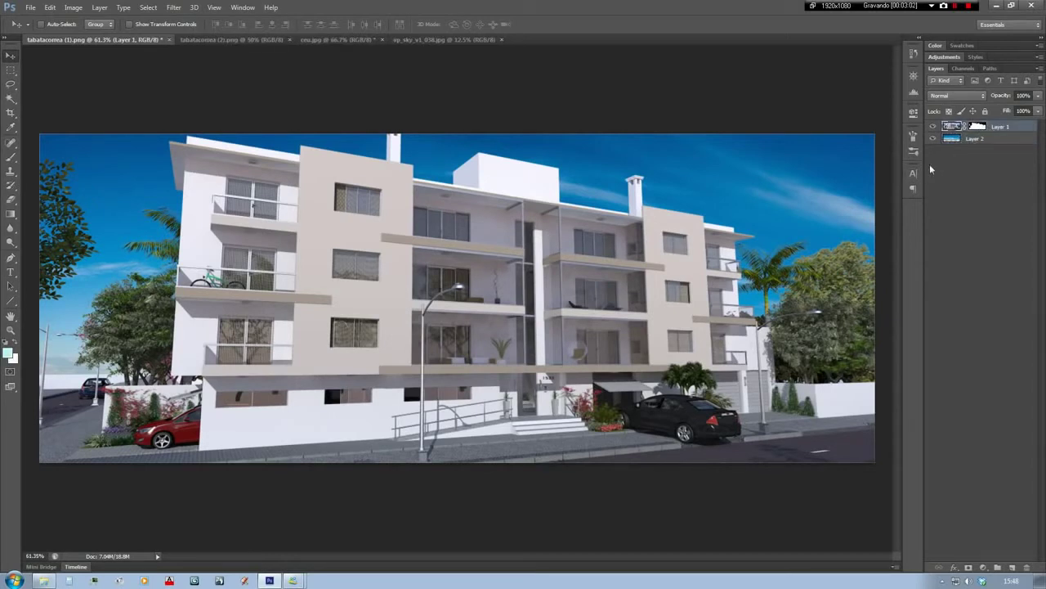
Select the sky layer and shift it slightly upward so its horizon shows behind the building
click(975, 140)
drag(863, 203, 857, 173)
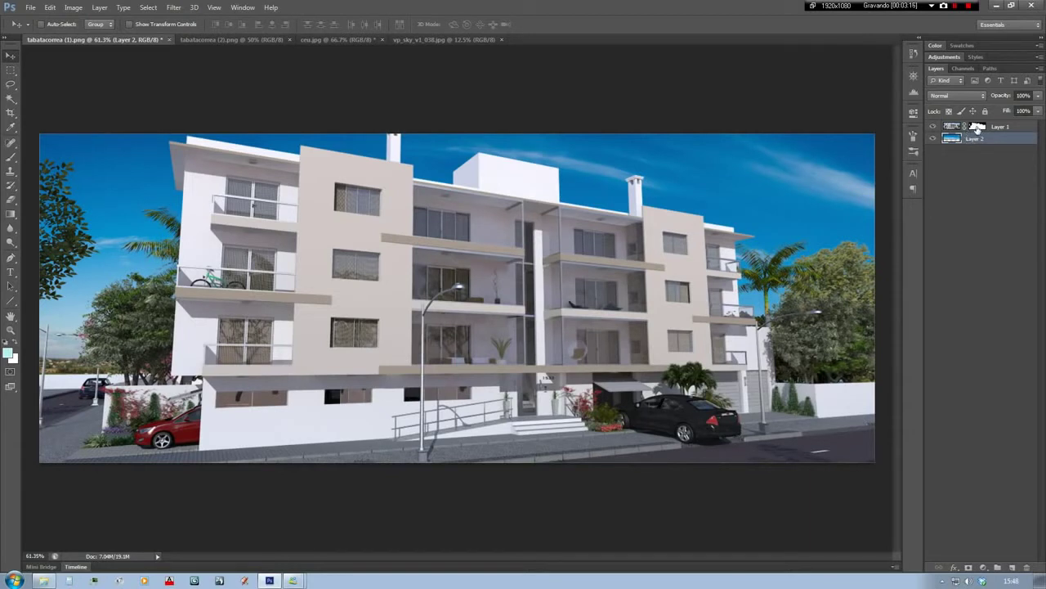
Delete the layer mask from the building layer
click(977, 128)
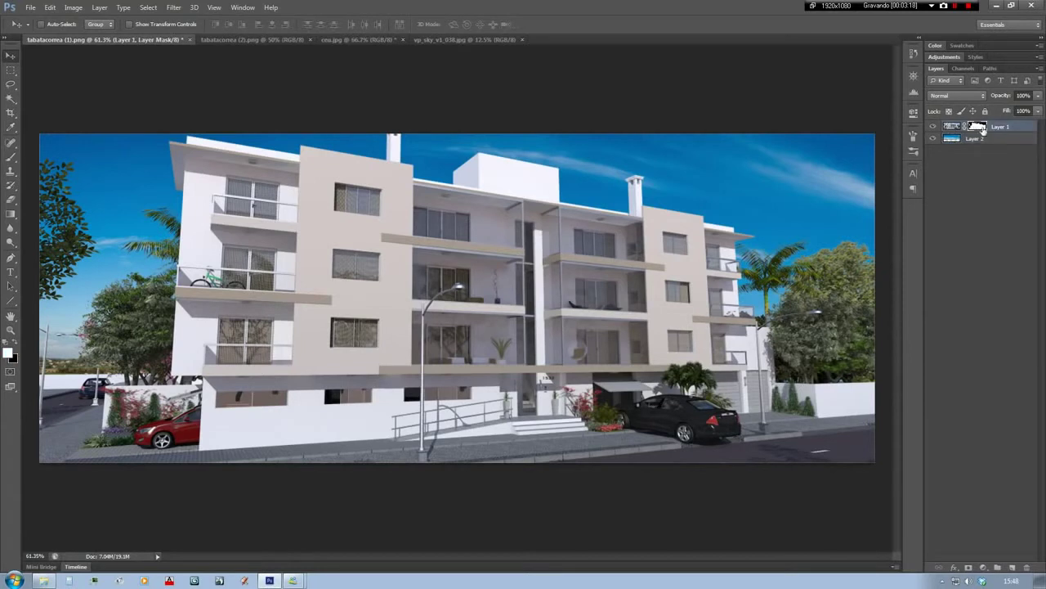
right_click(979, 131)
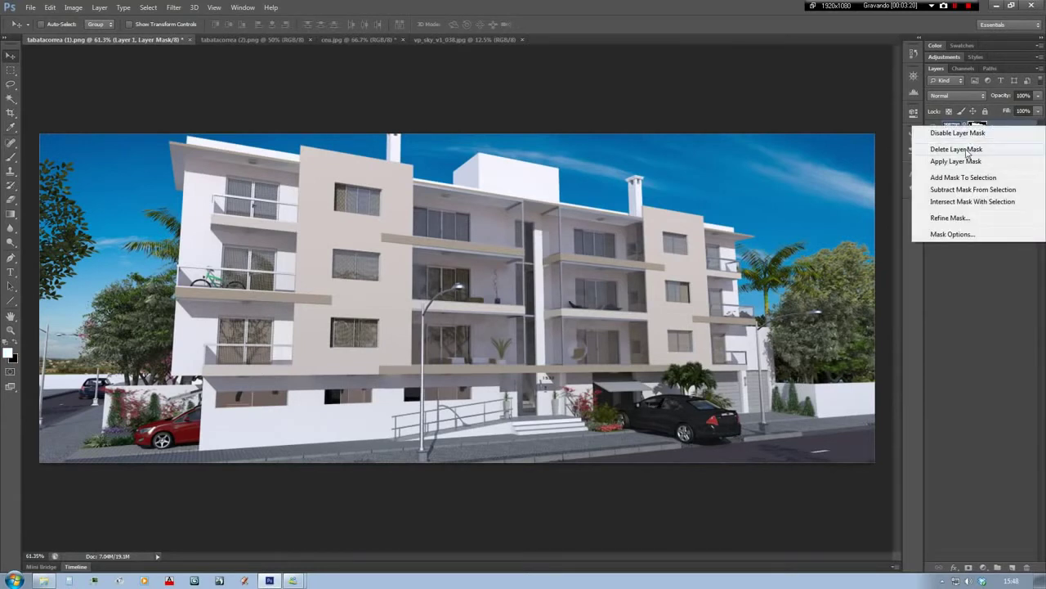
click(961, 149)
Move the sky layer above the building layer in the layer stack
click(975, 141)
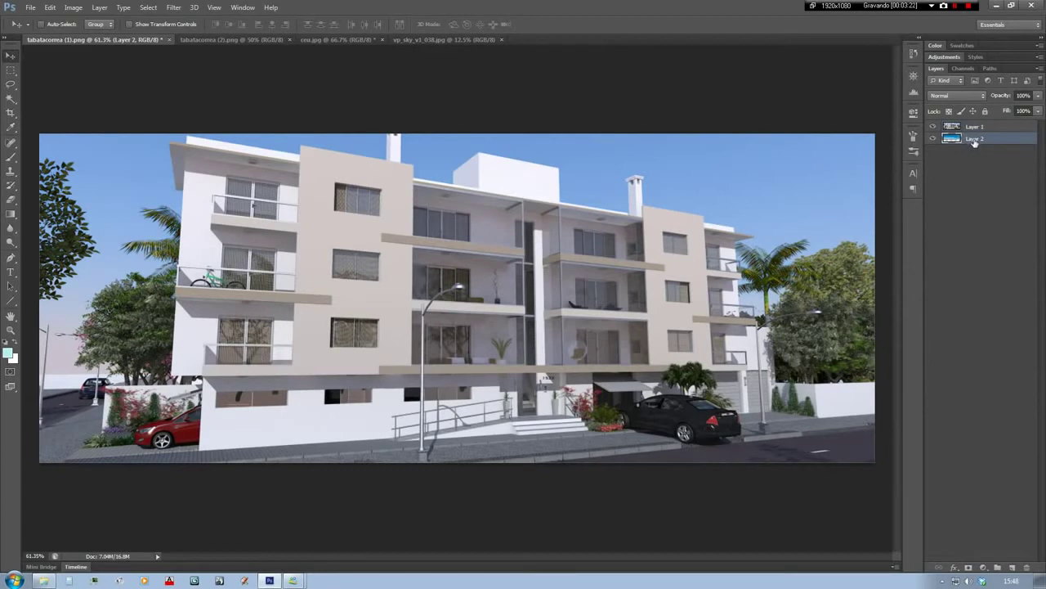
ctrl+click(975, 126)
ctrl+click(975, 125)
ctrl+click(975, 125)
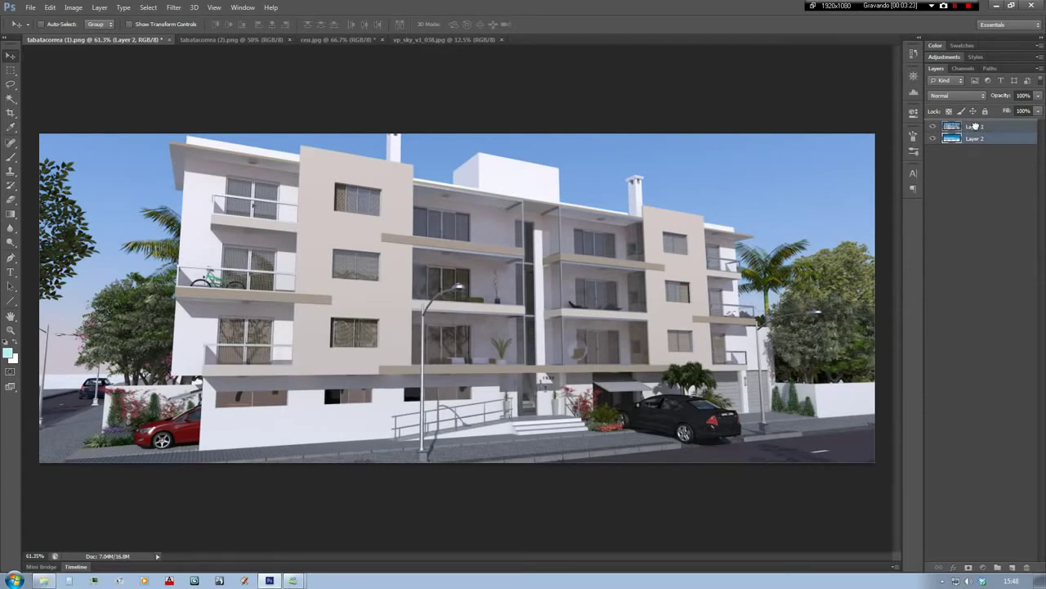
drag(975, 126, 976, 125)
click(973, 138)
click(974, 130)
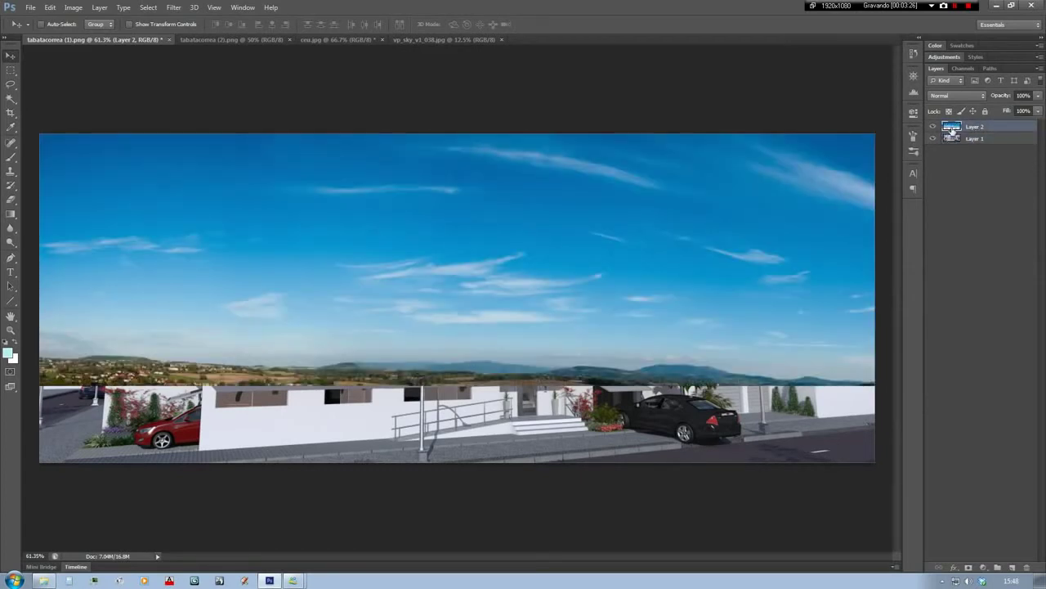
Add a layer mask to the sky layer and paste the black-and-white silhouette image into that mask
click(267, 40)
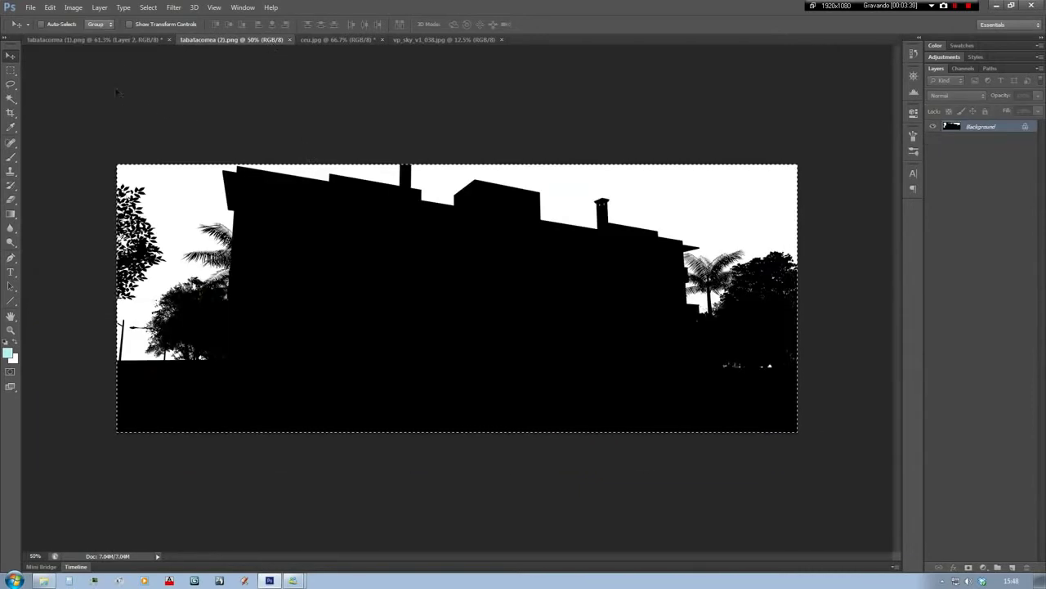
click(130, 40)
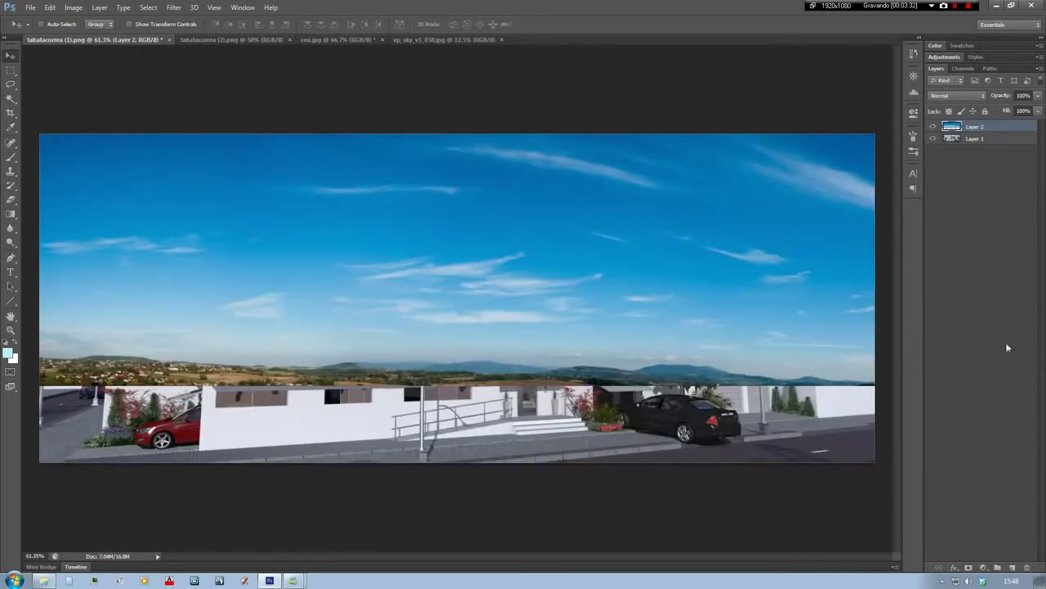
click(969, 567)
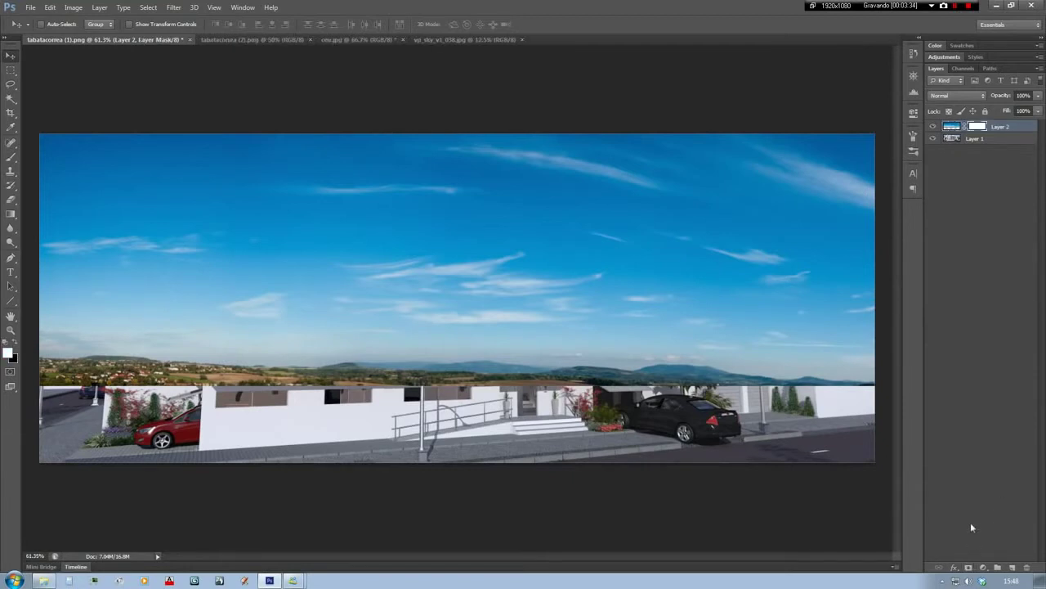
alt+click(980, 128)
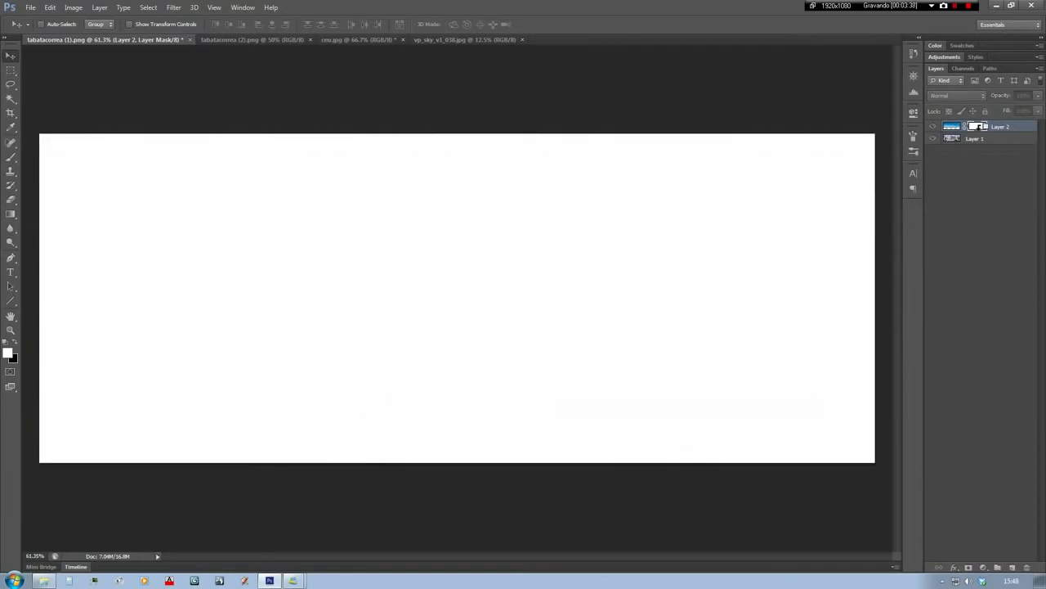
key(ctrl+v)
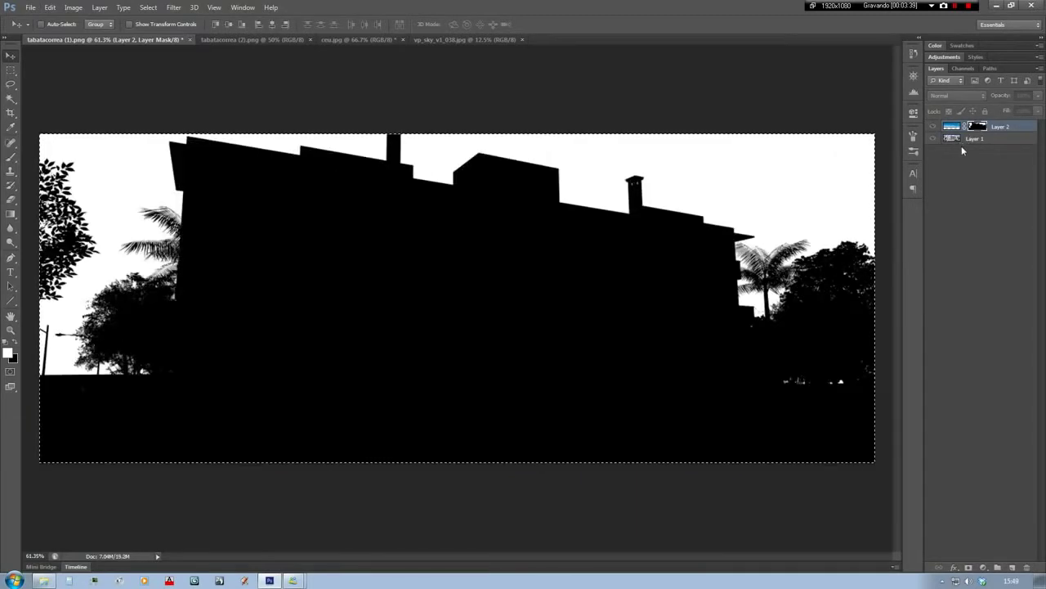
key(ctrl+d)
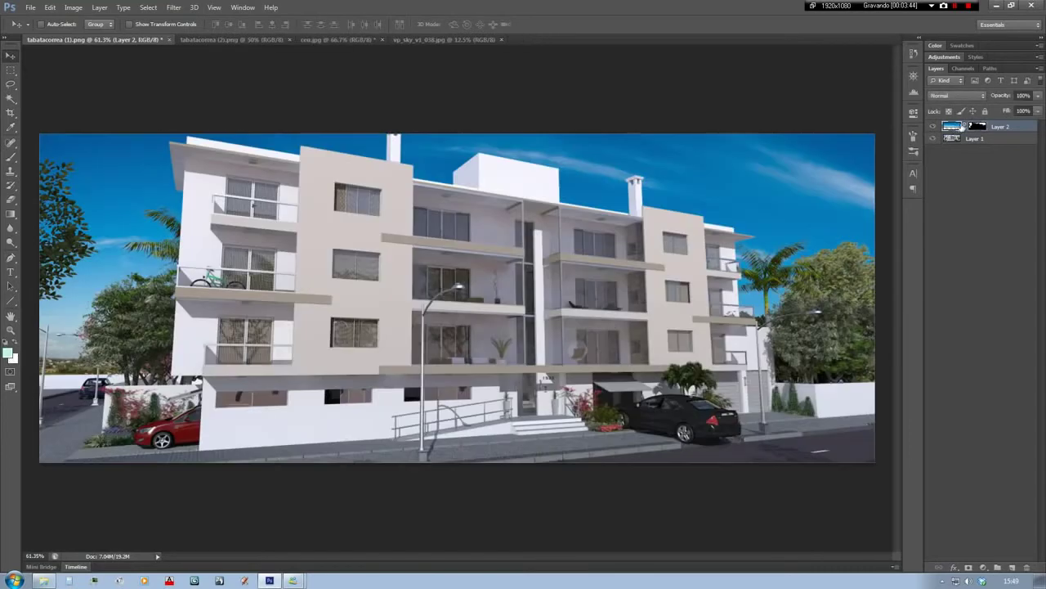
Invert the sky layer's mask and invert it back
click(952, 127)
click(979, 127)
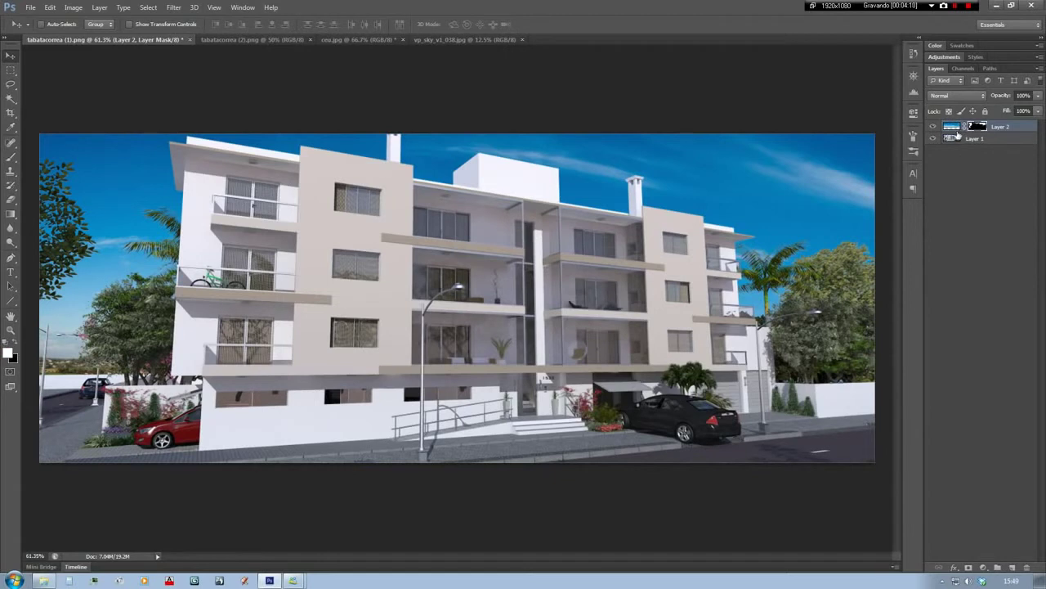
key(ctrl+i)
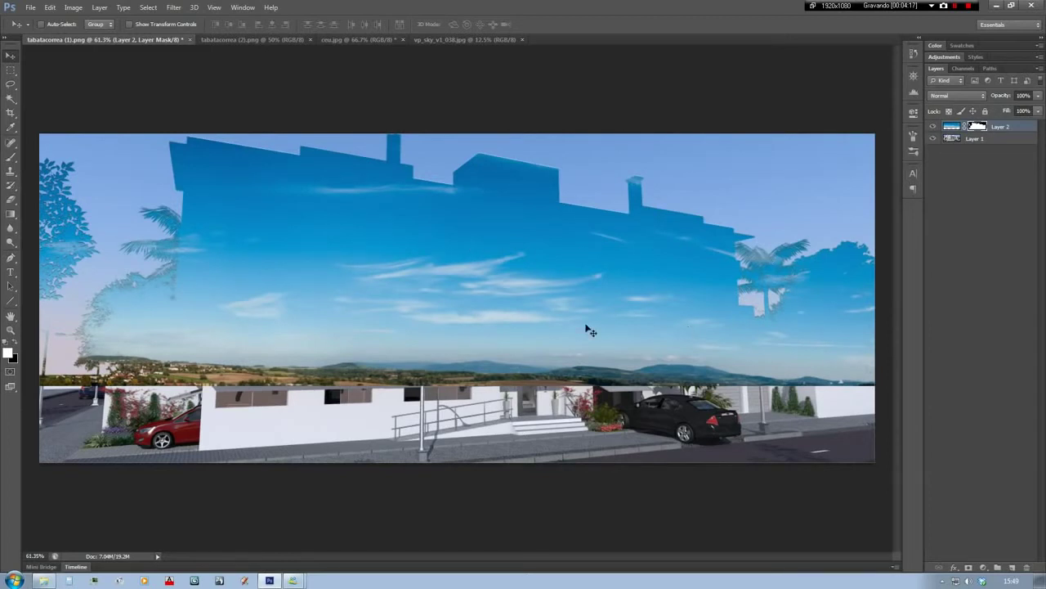
key(ctrl+i)
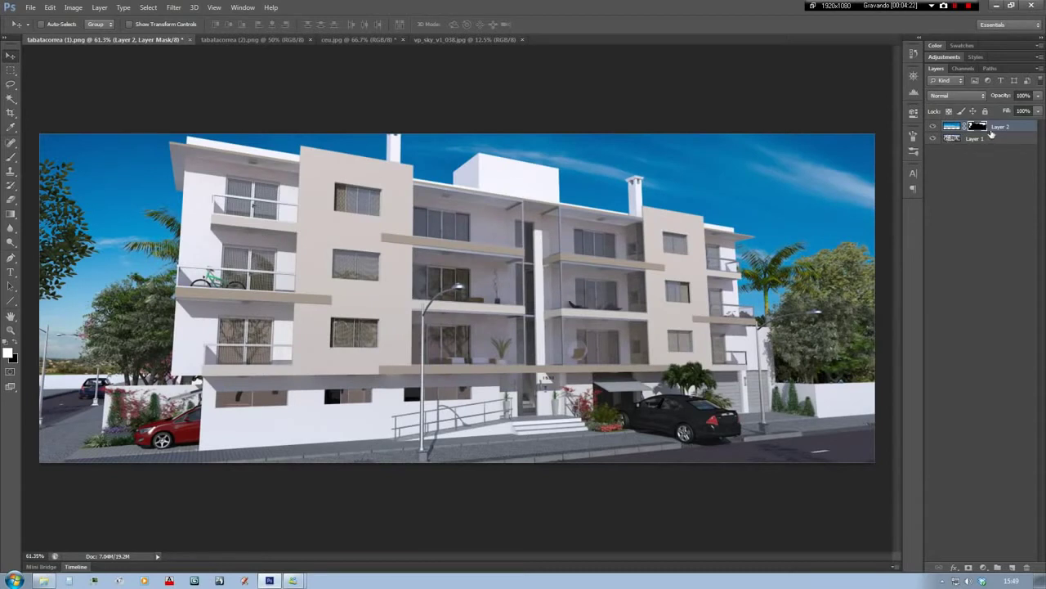
Undo a trial move of the sky layer with its linked mask, and unlink the mask from the sky
click(951, 127)
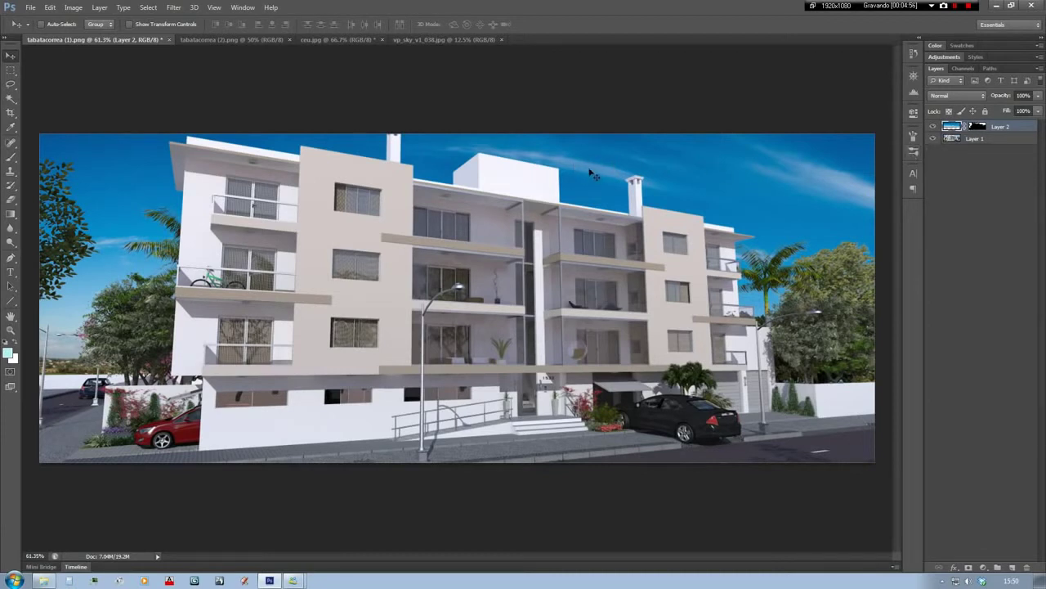
drag(630, 176, 595, 174)
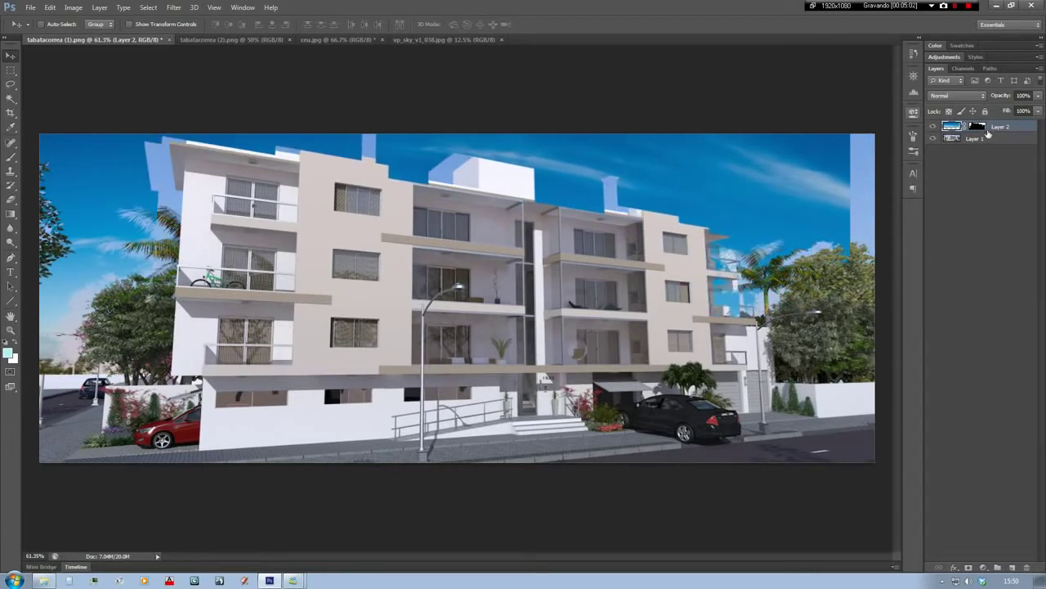
key(ctrl+alt+z)
key(ctrl+alt+z)
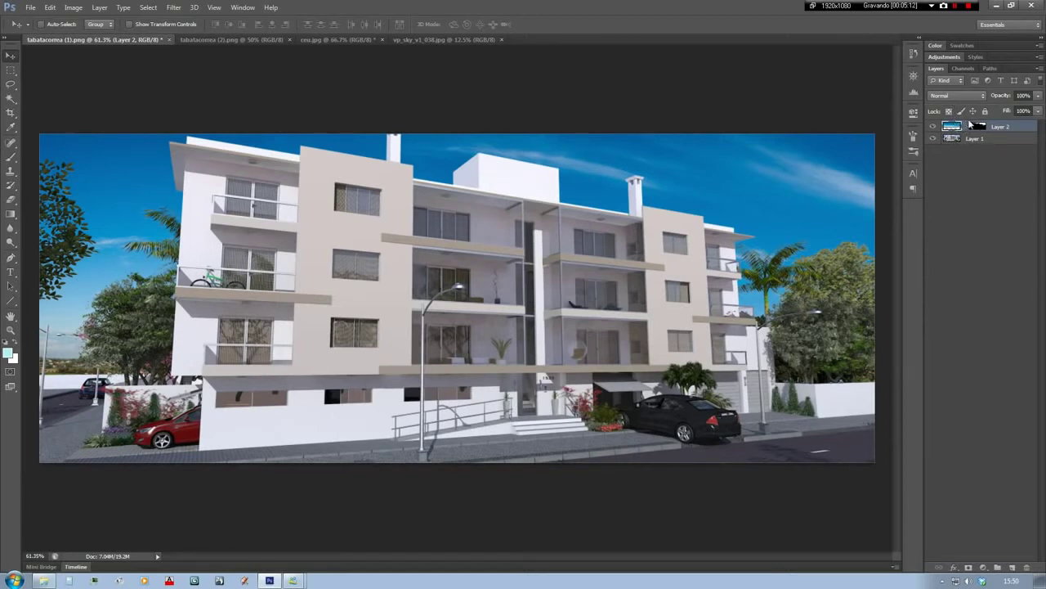
Try moving the sky independently of its unlinked mask and scaling it proportionally to about 93%
drag(814, 155, 537, 260)
key(ctrl+t)
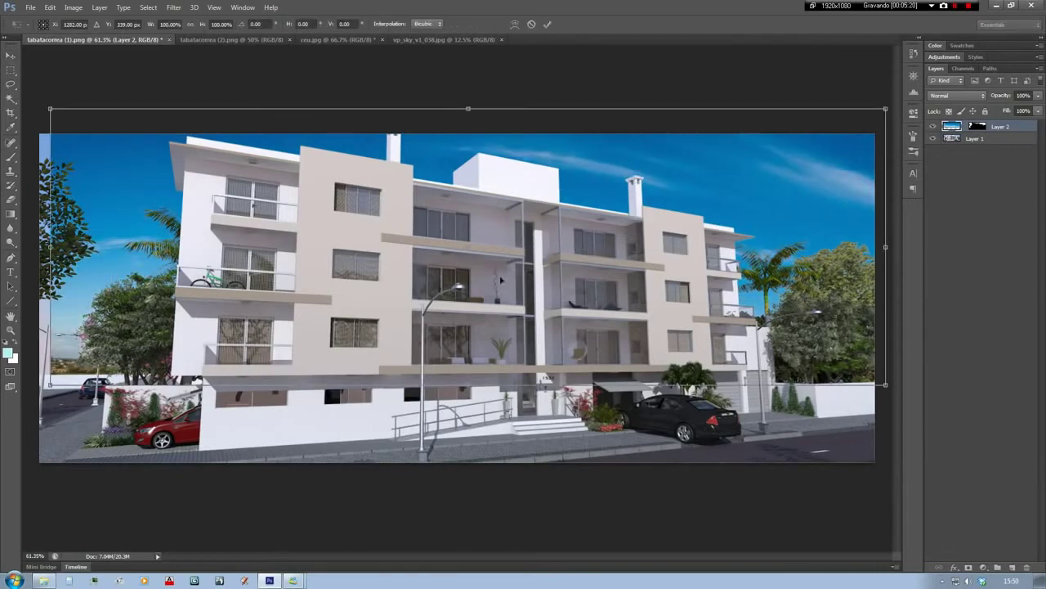
drag(49, 384, 239, 368)
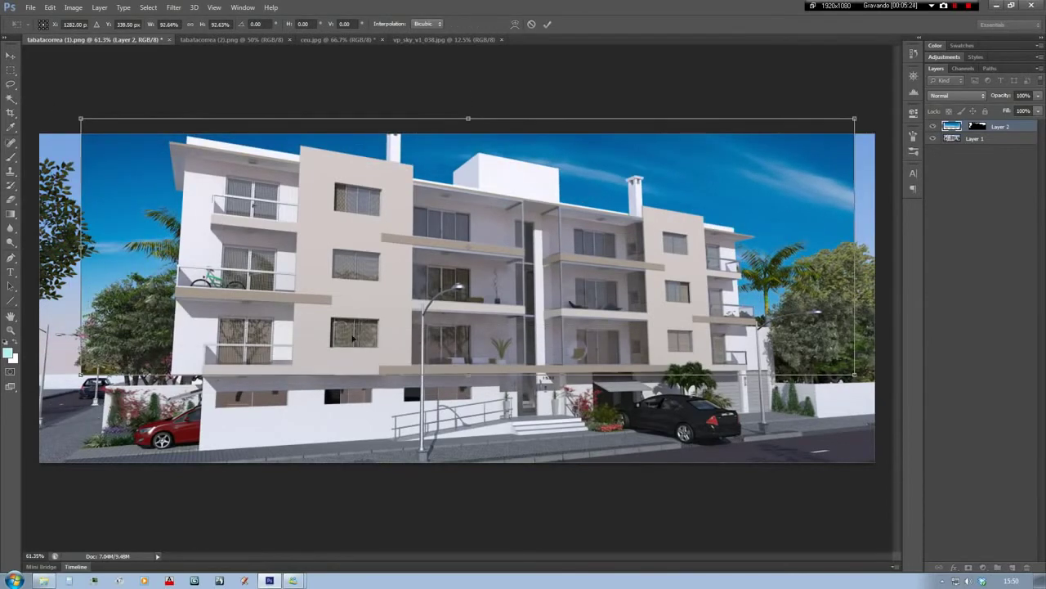
key(Return)
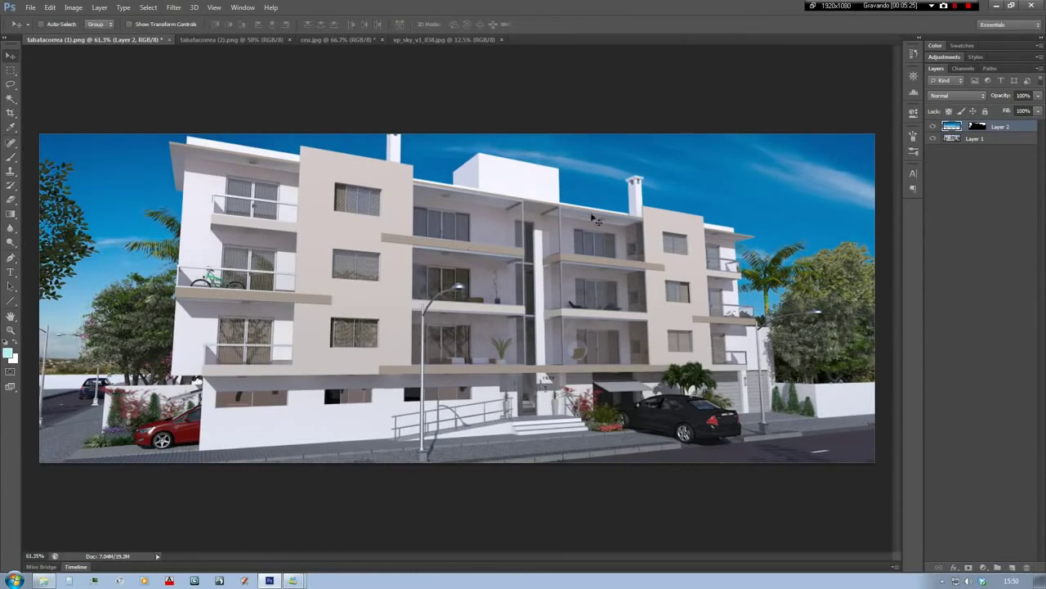
Add a layer mask to the building layer and paste the silhouette image into it
click(970, 139)
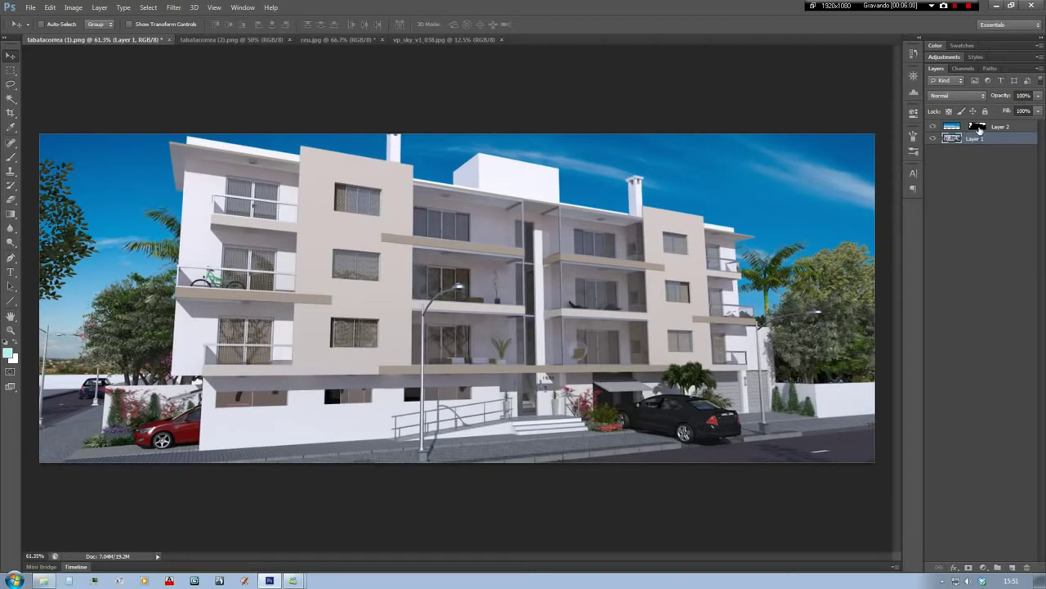
click(977, 128)
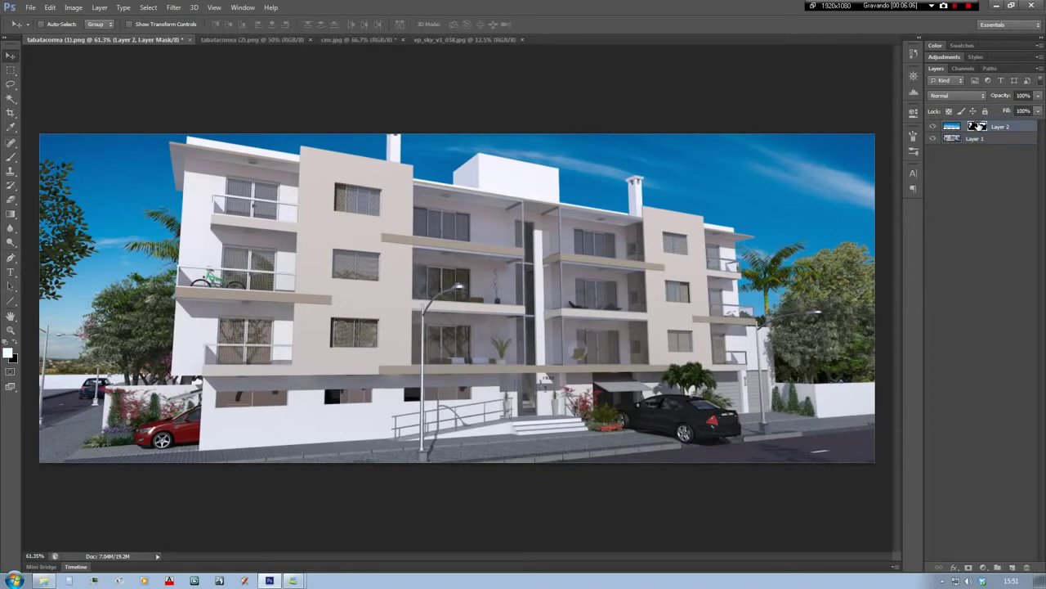
click(972, 143)
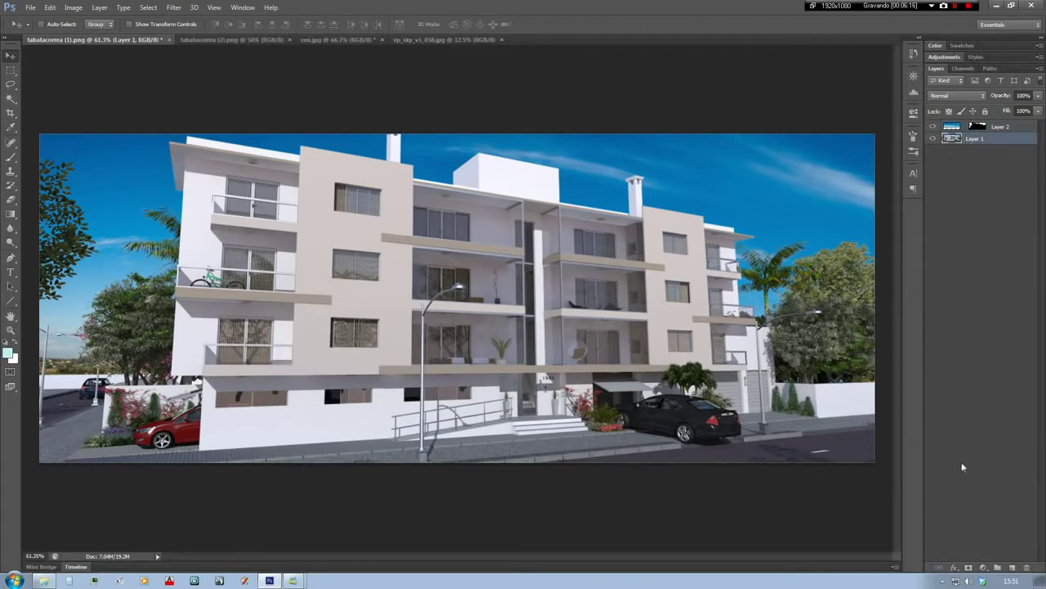
click(969, 567)
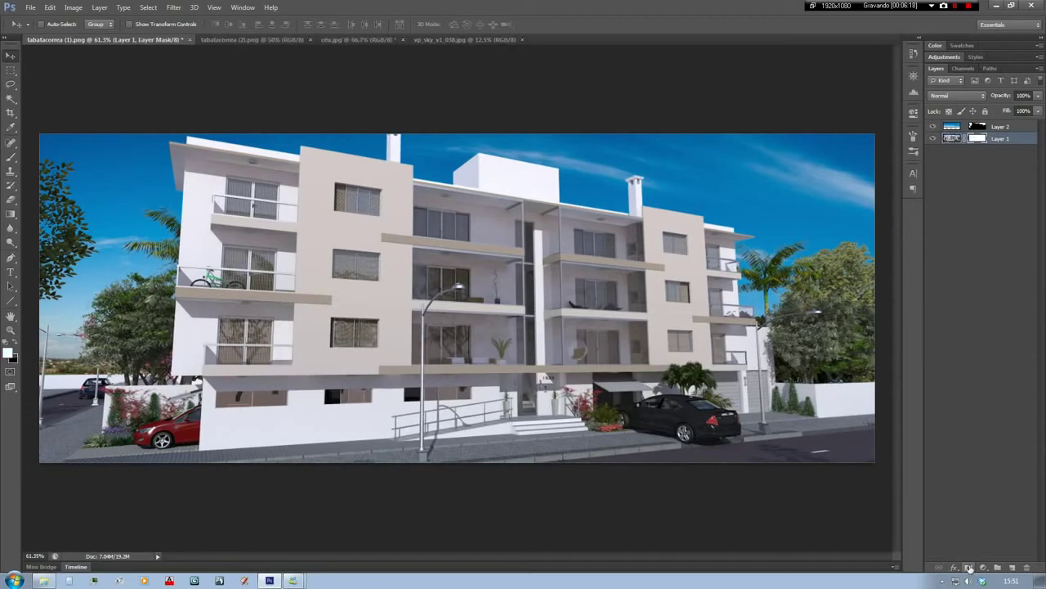
alt+click(978, 139)
key(ctrl+v)
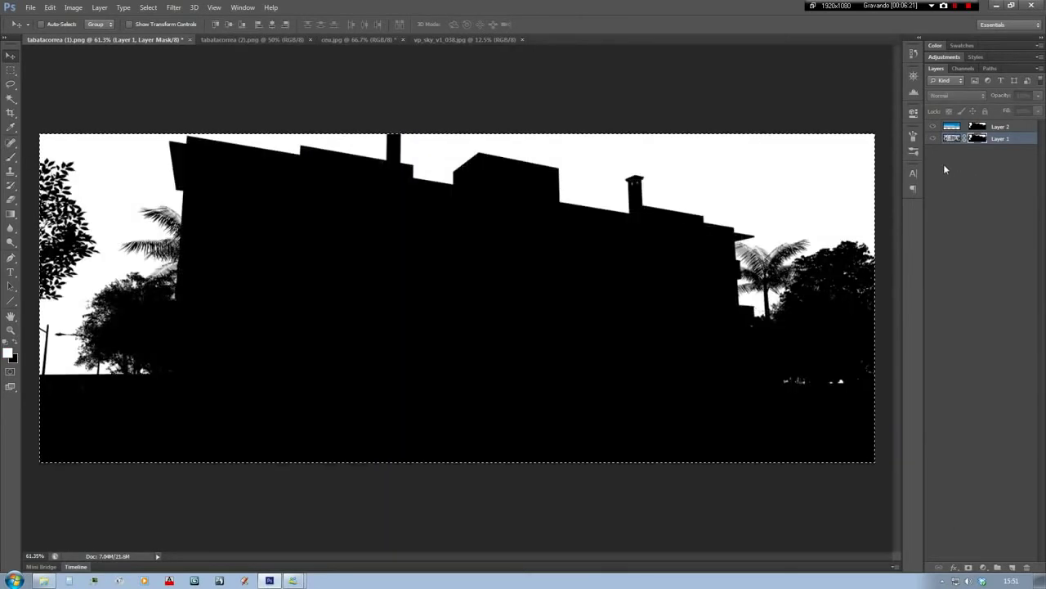
key(ctrl+d)
Undo the pasted silhouette and the layer mask added to the building layer
key(ctrl+alt+z)
key(ctrl+alt+z)
key(ctrl+alt+z)
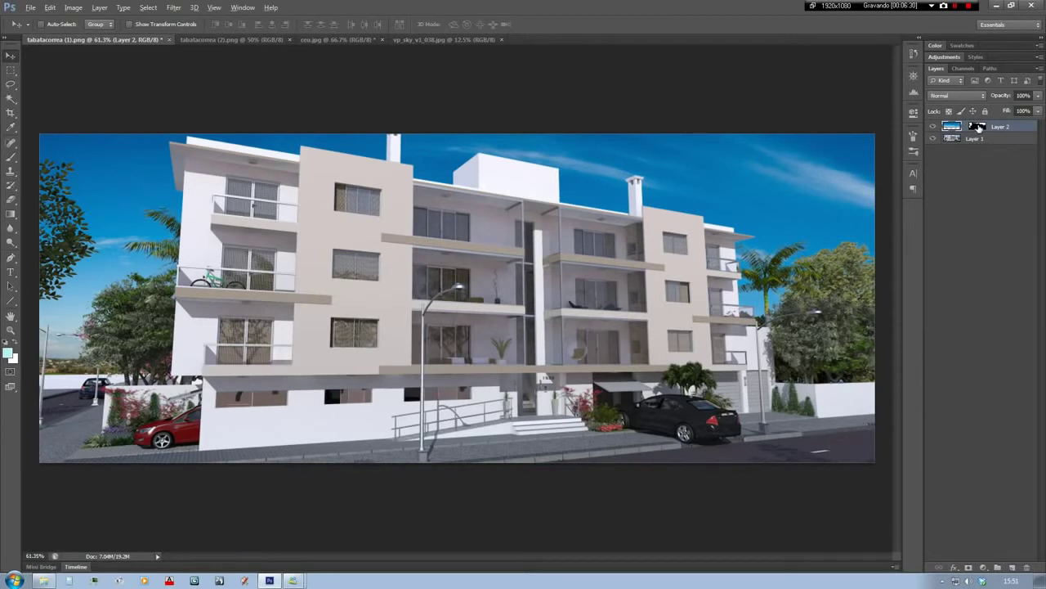
Copy the sky layer's mask onto the building layer, then undo and redo the copy
drag(977, 128, 983, 139)
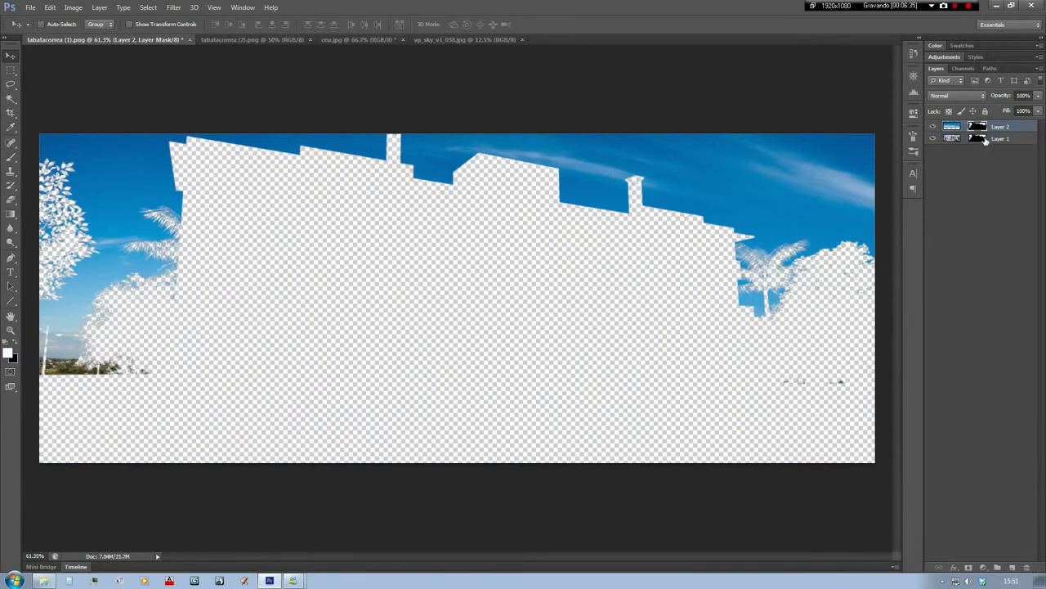
click(980, 139)
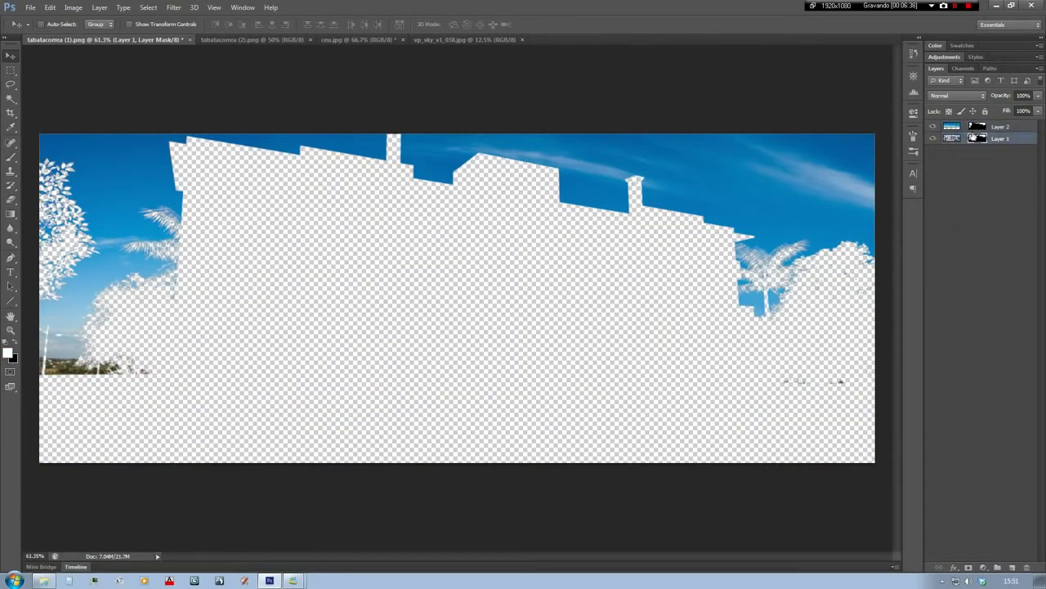
key(ctrl+z)
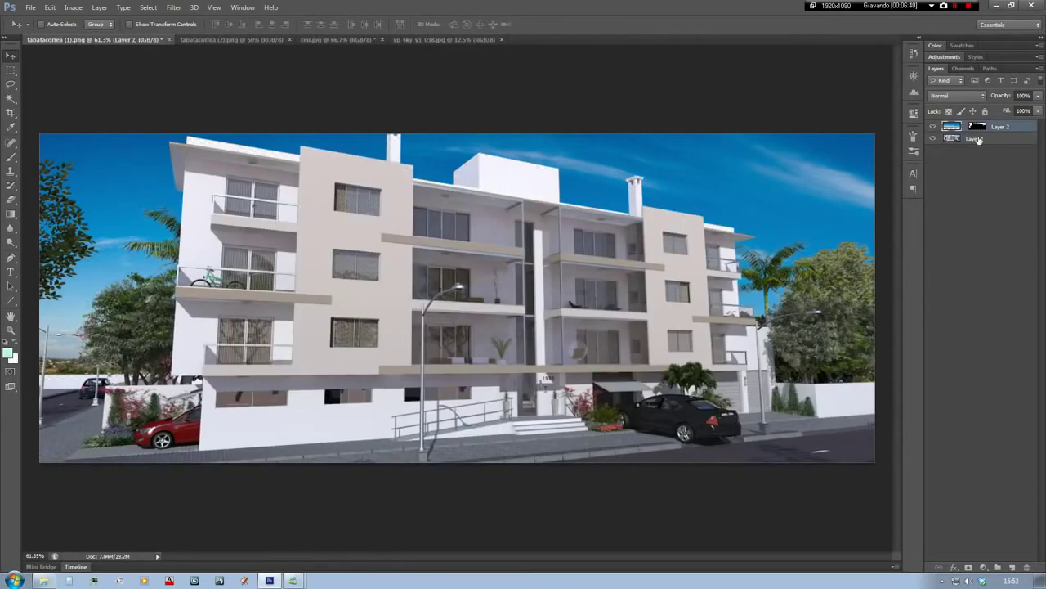
key(ctrl+z)
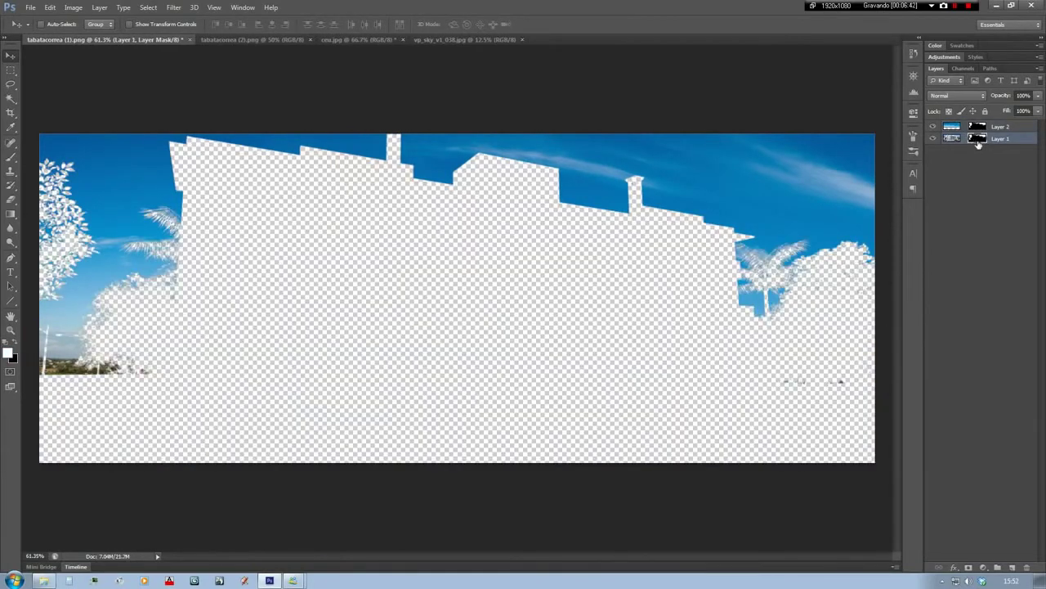
Invert the building layer's copied mask and invert it back
drag(979, 142, 948, 130)
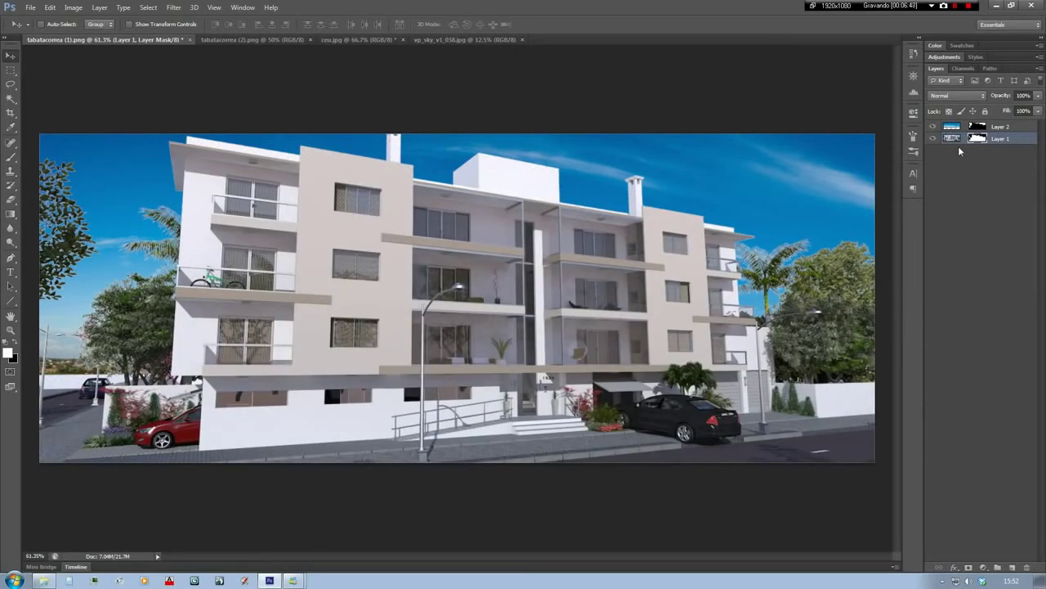
key(ctrl+i)
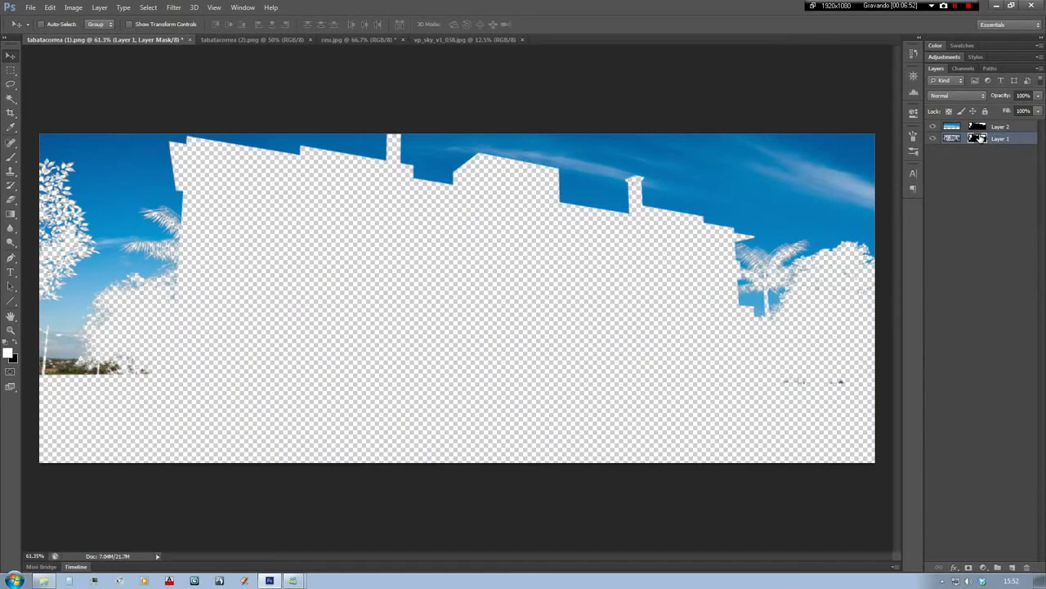
Delete the copied mask from the building layer and select the sky layer's mask
right_click(980, 138)
click(973, 156)
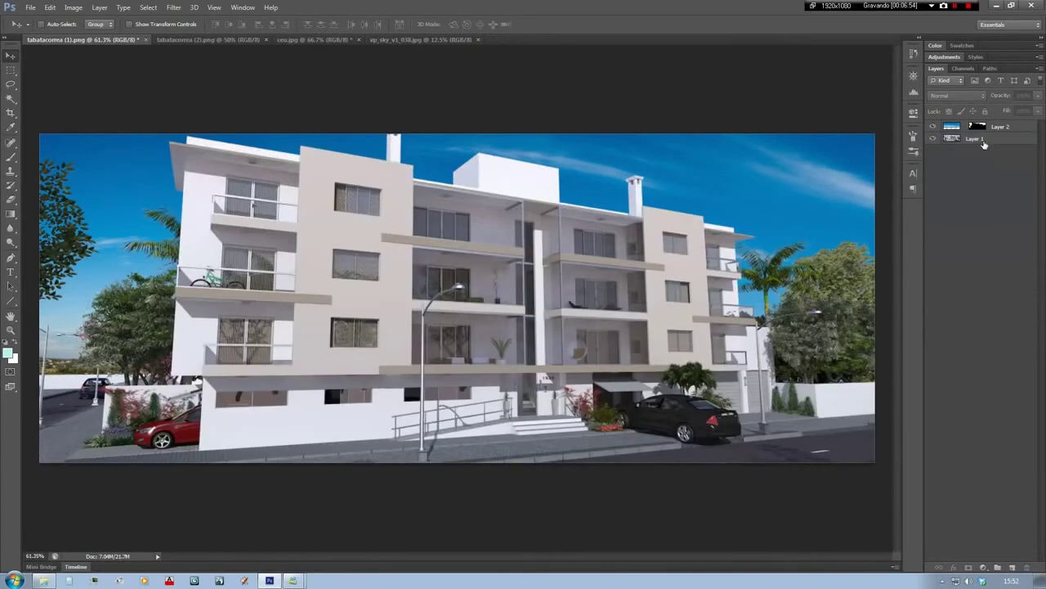
click(981, 129)
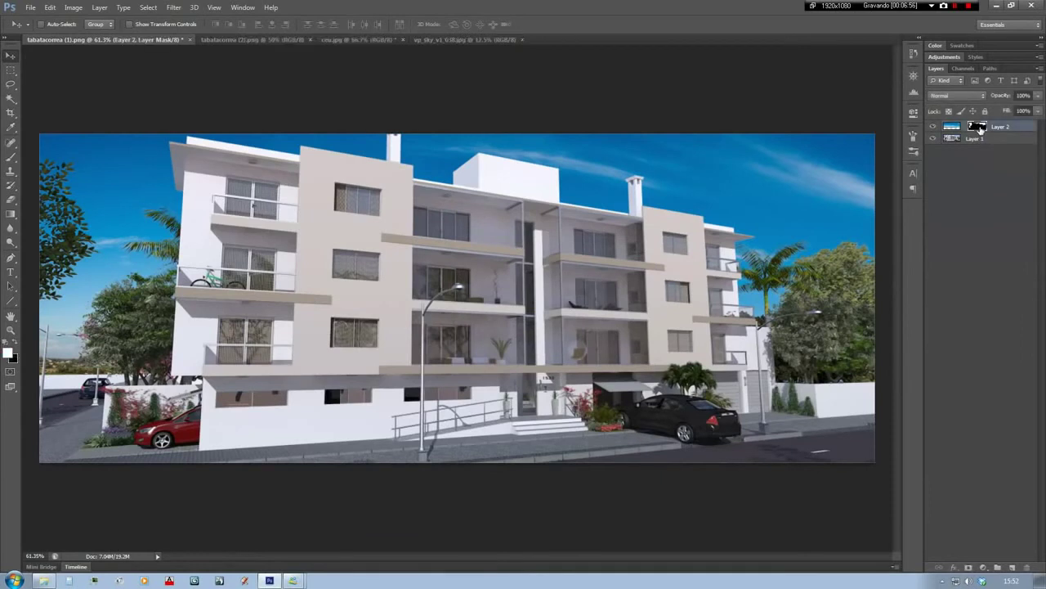
Display the sky layer's mask as a red overlay and toggle Quick Mask mode on and off
key(backslash)
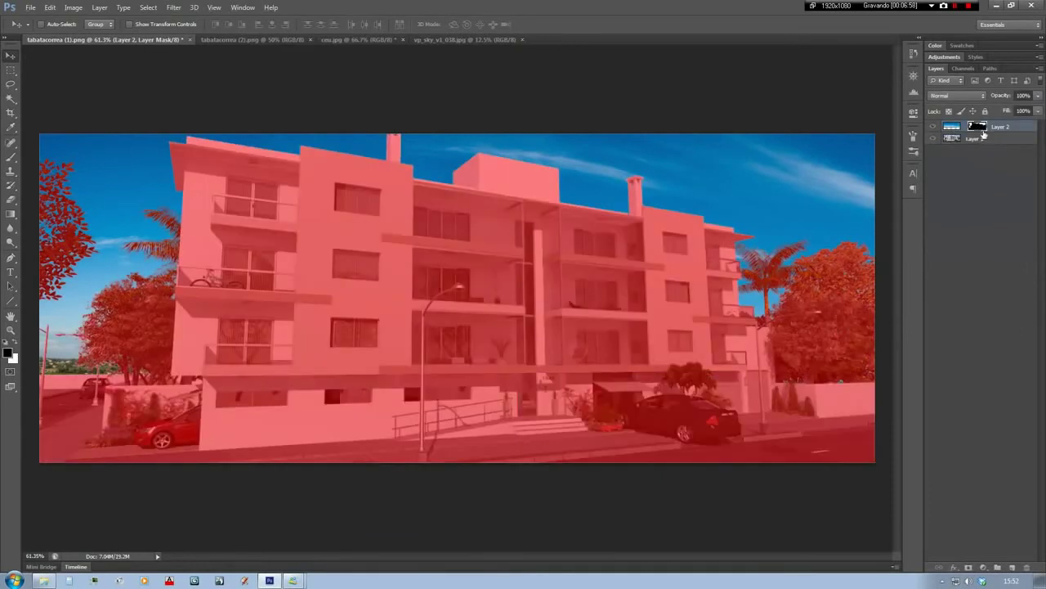
key(q)
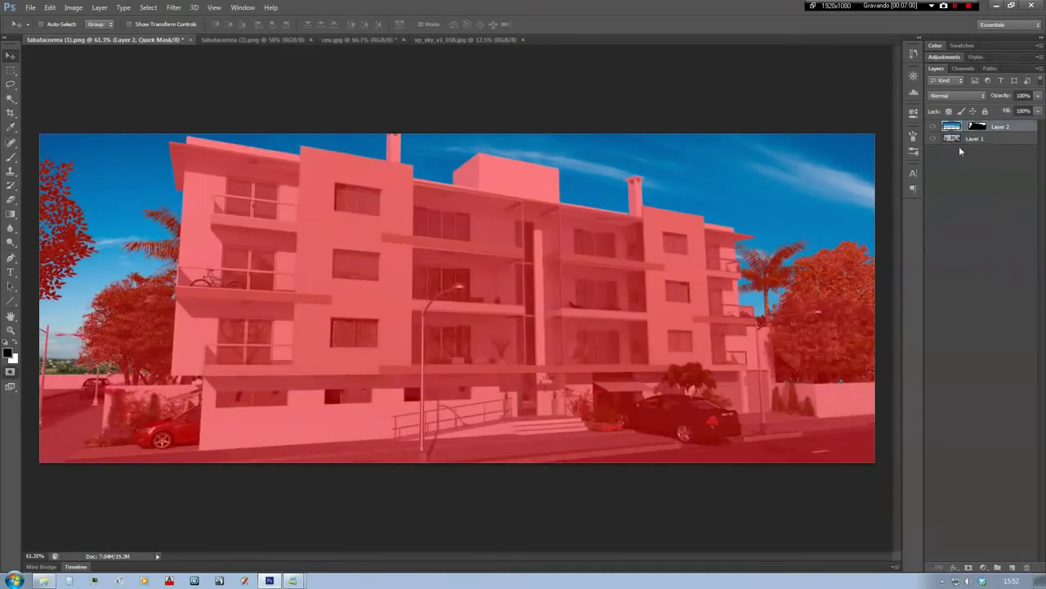
click(11, 372)
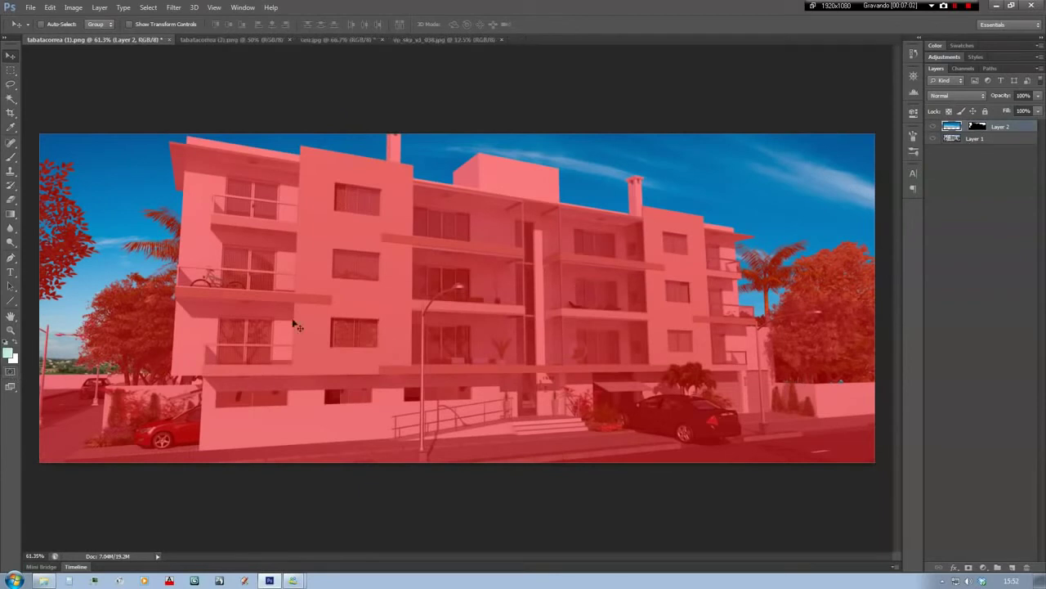
Hide the red Layer 2 mask overlay, reselect the RGB composite channel, and dismiss the sky layer's style settings unchanged
click(978, 125)
click(964, 68)
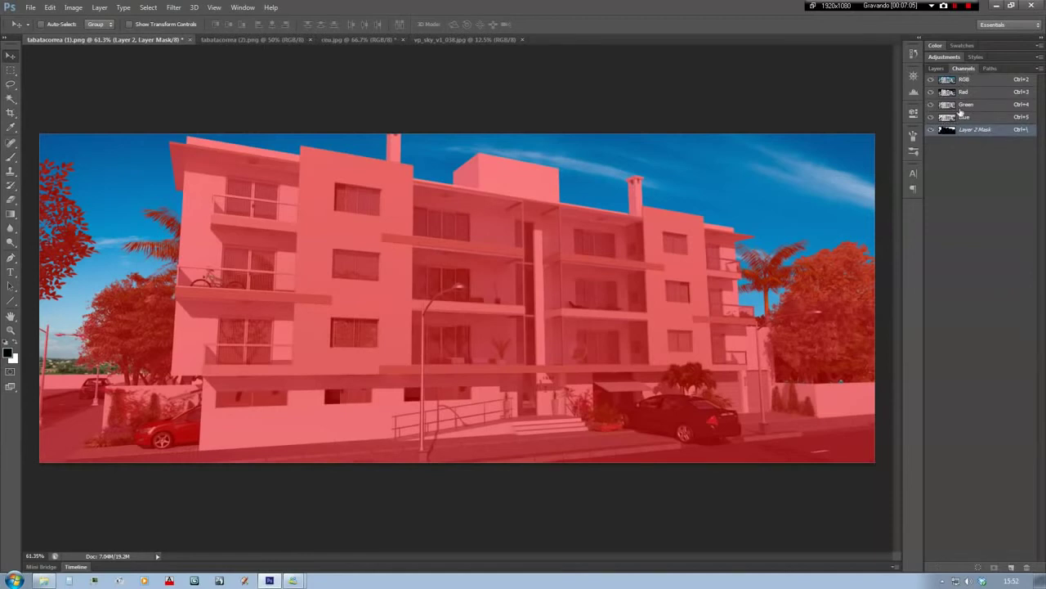
click(930, 130)
click(970, 80)
click(937, 68)
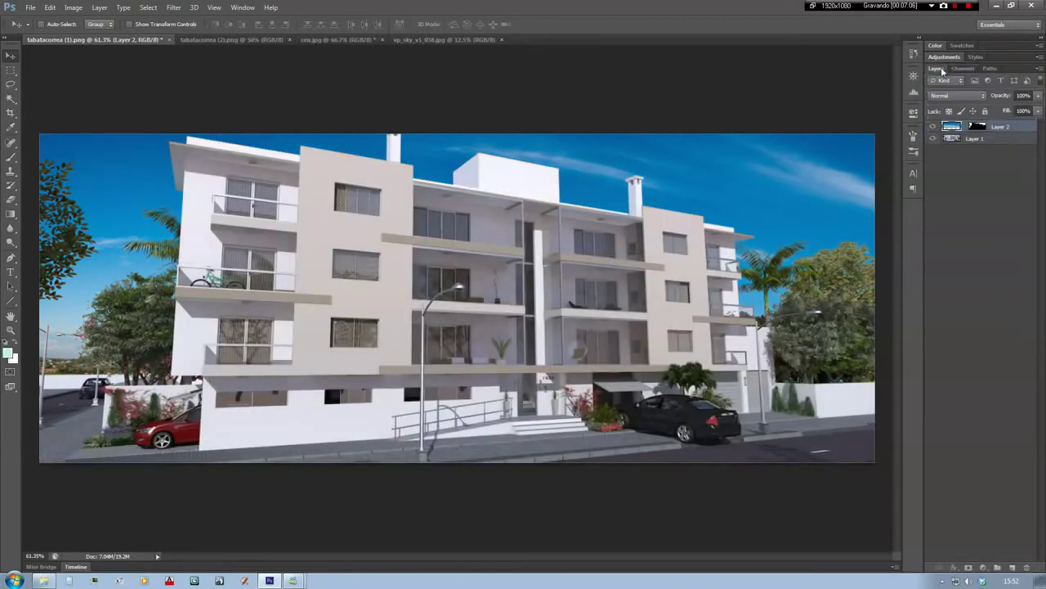
double_click(953, 131)
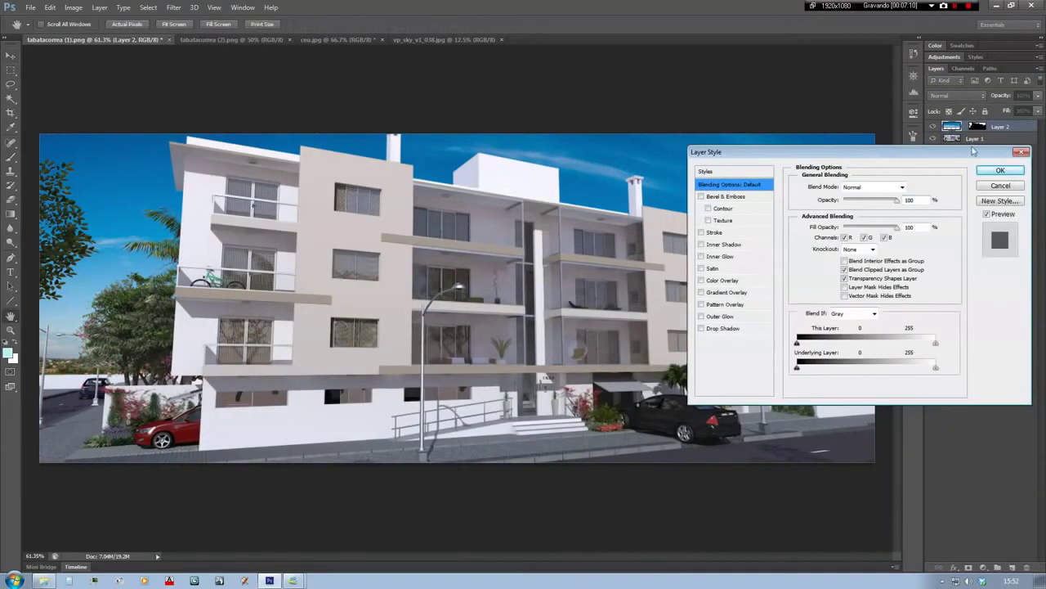
click(995, 186)
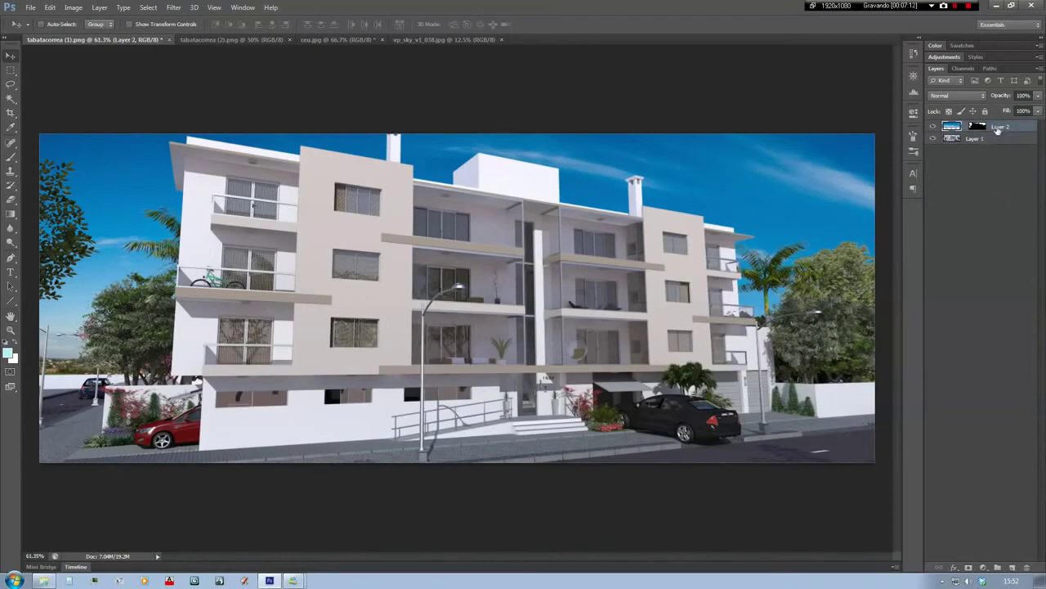
Set the zoom to 100% and open Refine Mask for the sky layer's mask, keeping the palm tree edges in view
click(975, 128)
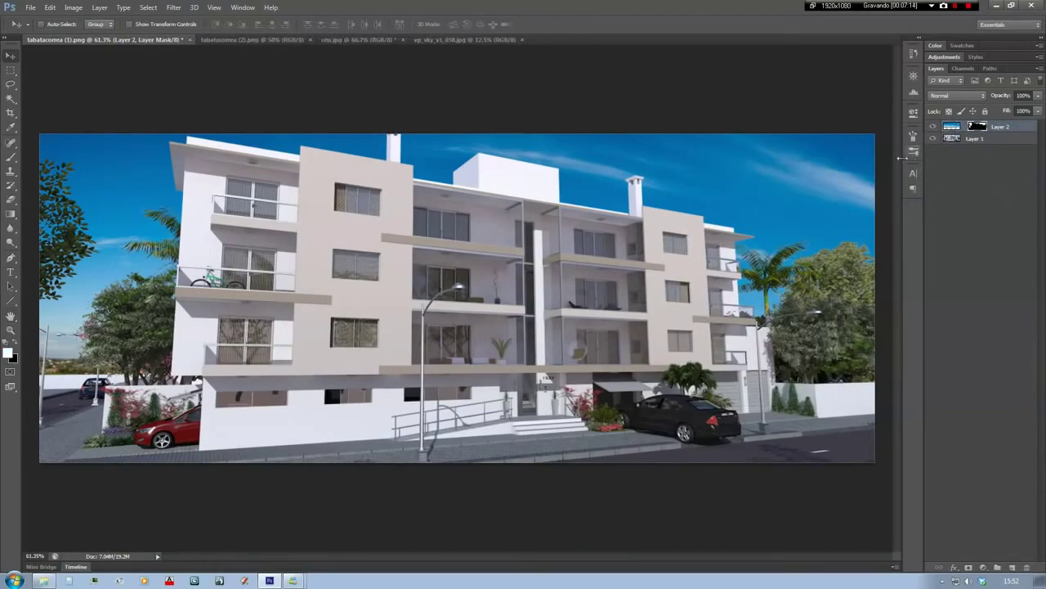
scroll(789, 269, up, 8)
scroll(789, 269, down, 3)
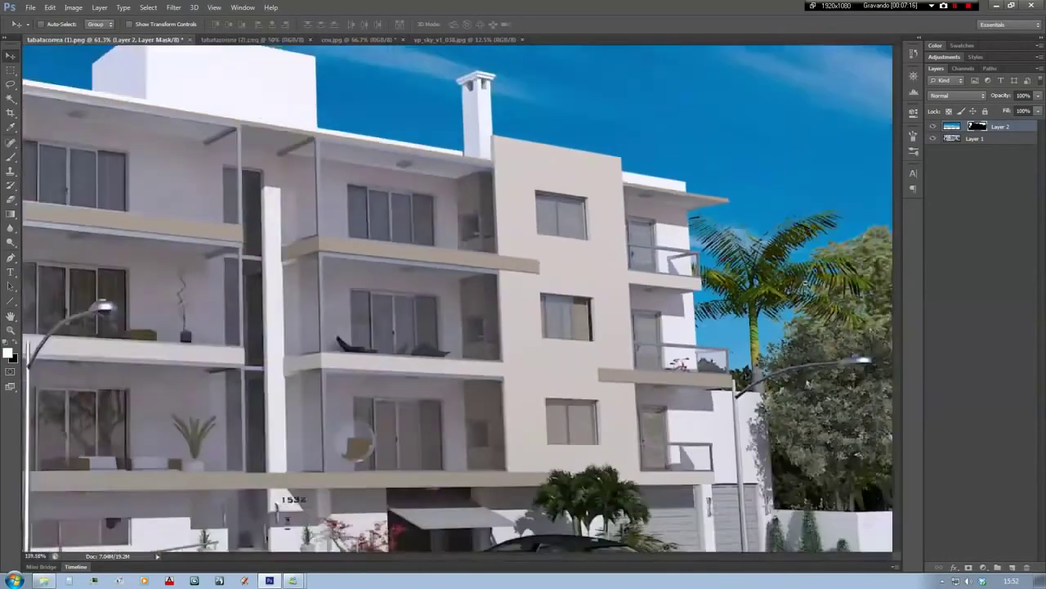
drag(812, 281, 696, 275)
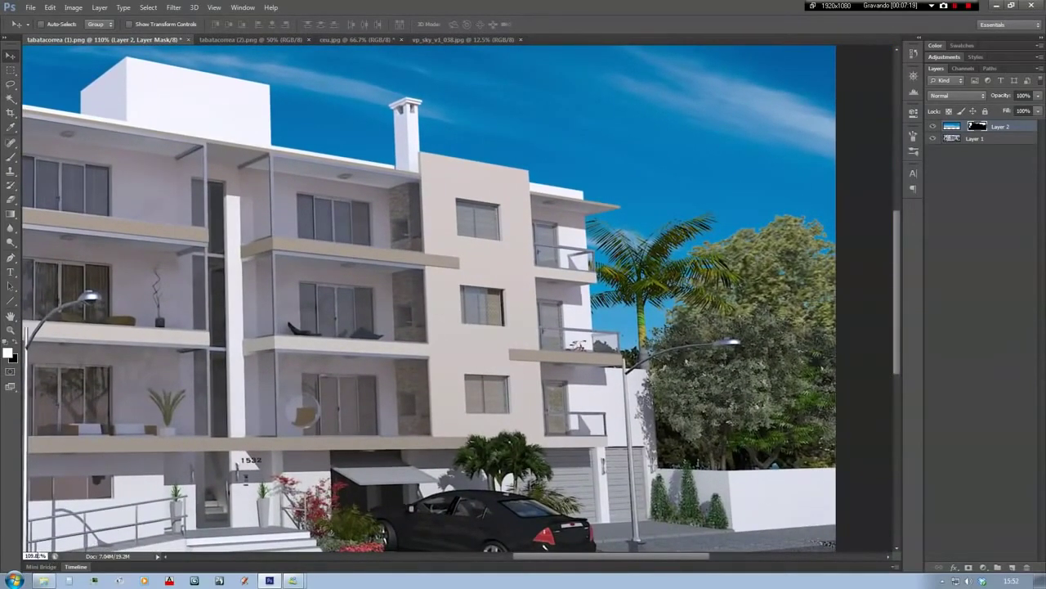
click(37, 556)
text(100)
key(Return)
drag(661, 249, 652, 254)
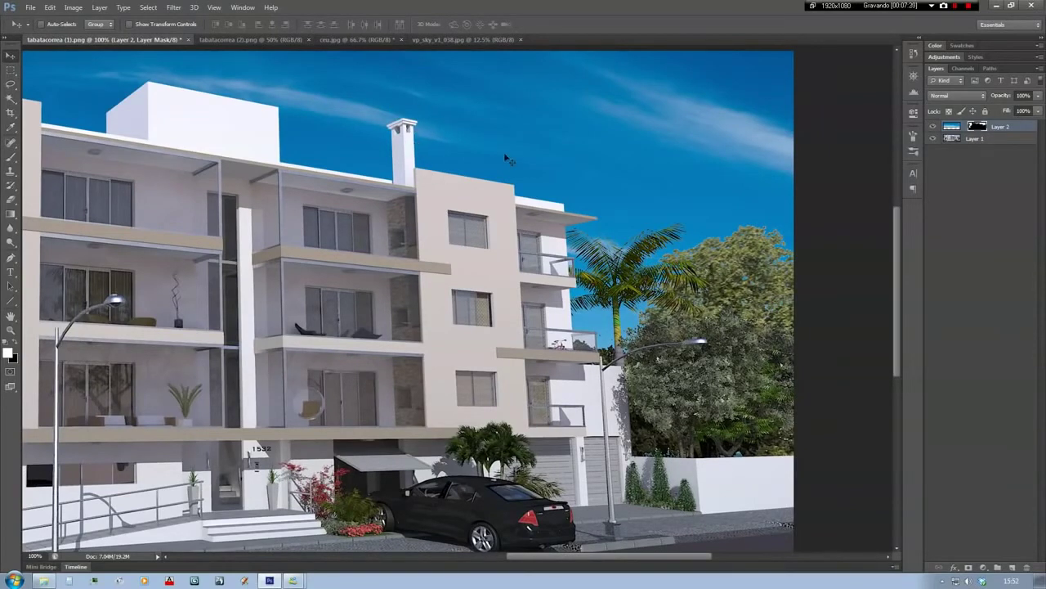
right_click(976, 127)
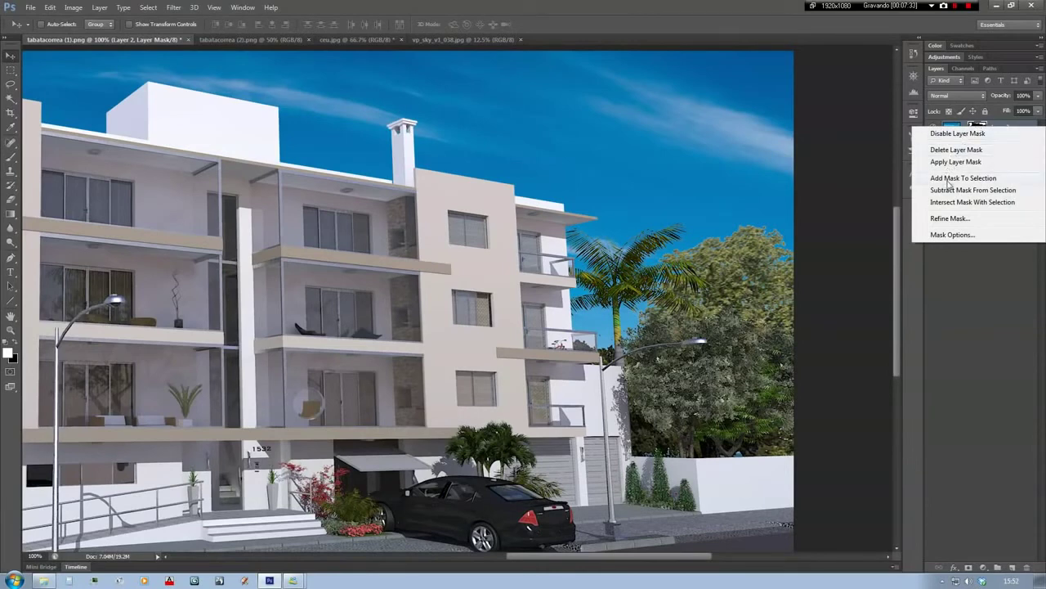
click(949, 219)
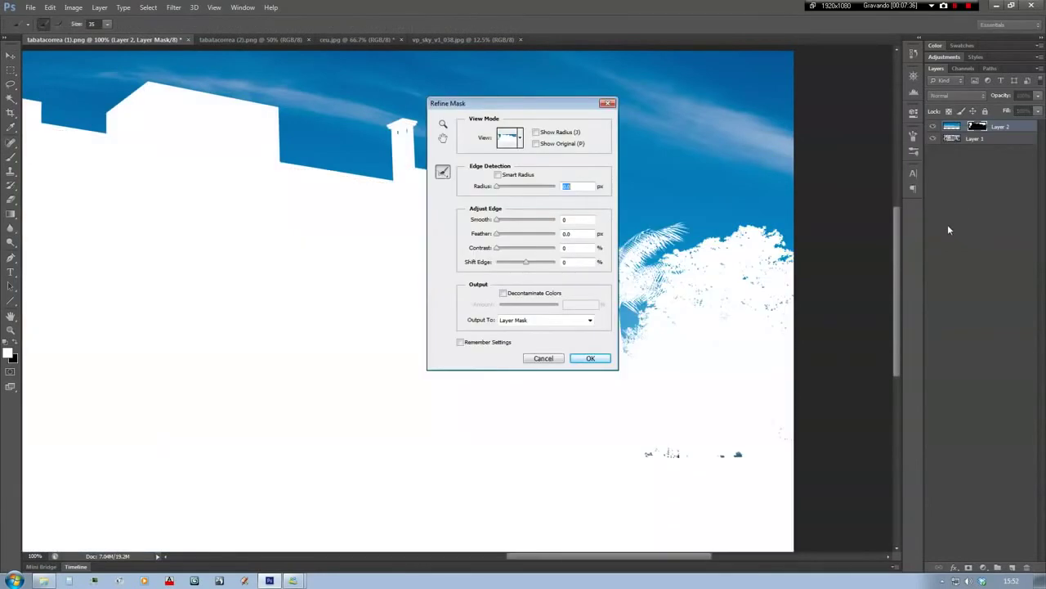
drag(561, 105, 302, 236)
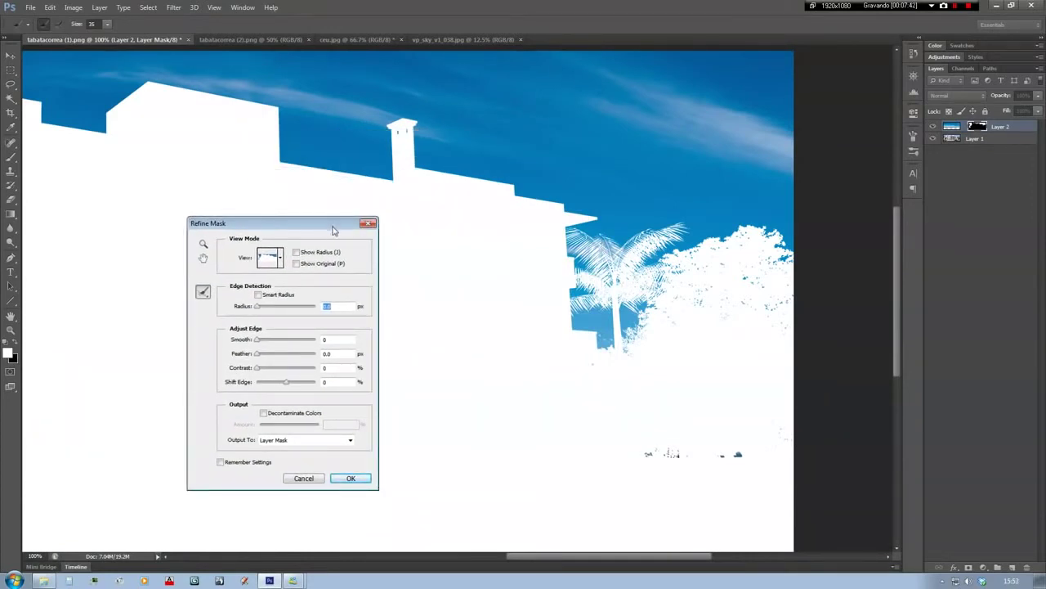
drag(335, 223, 330, 217)
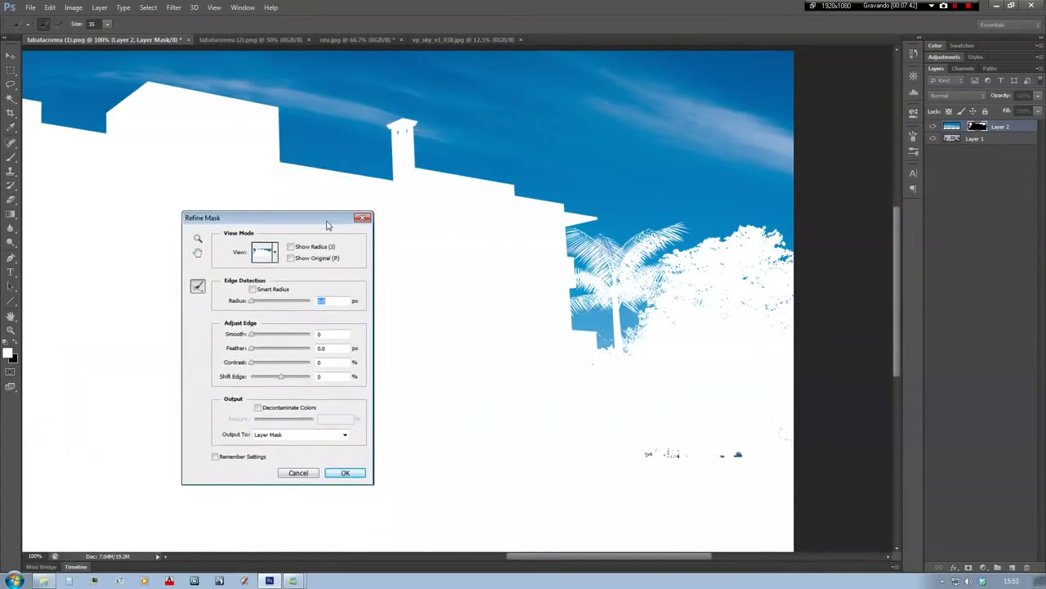
Enable Smart Radius with a small edge-detection radius and preview the mask refinement On Layers
click(253, 290)
drag(253, 302, 261, 303)
click(275, 253)
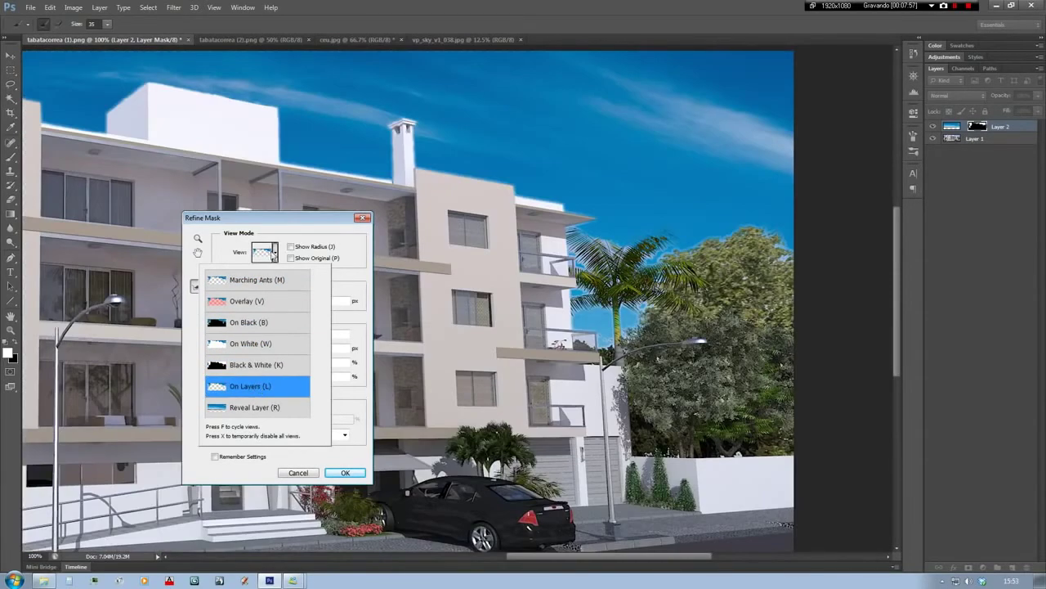
click(278, 257)
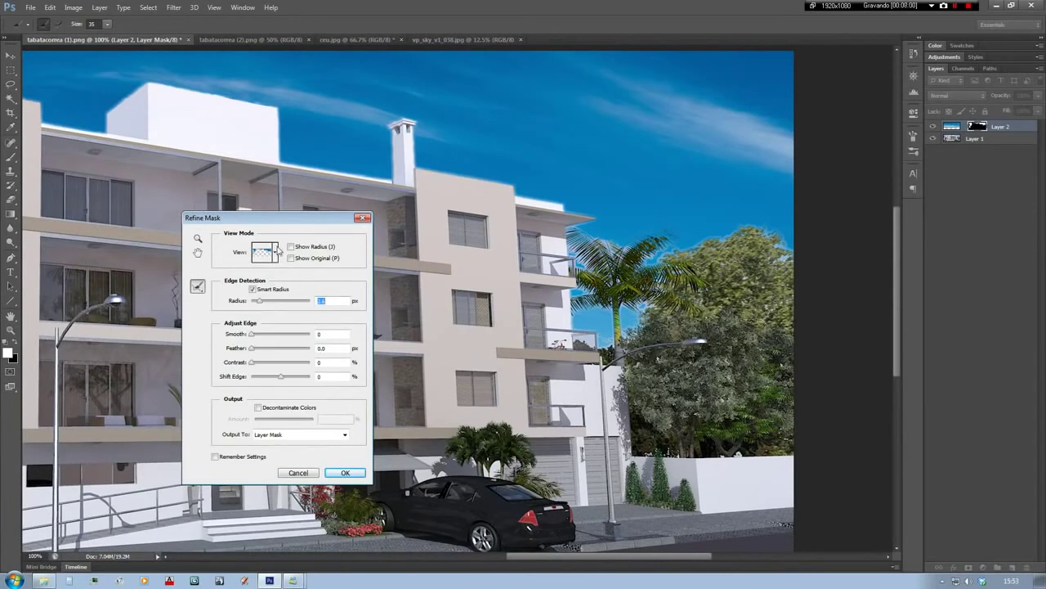
click(277, 256)
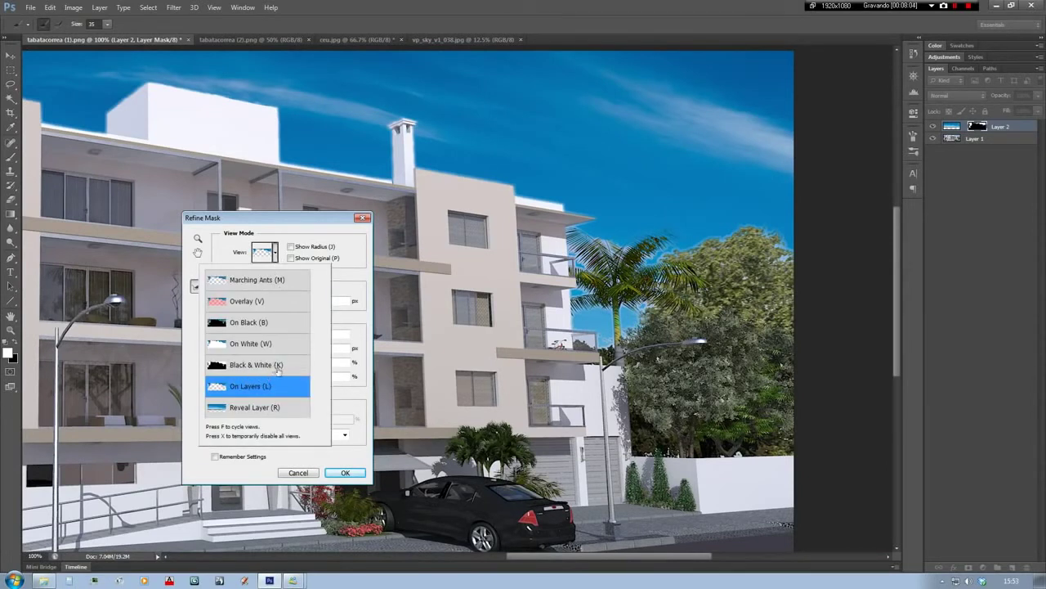
click(349, 257)
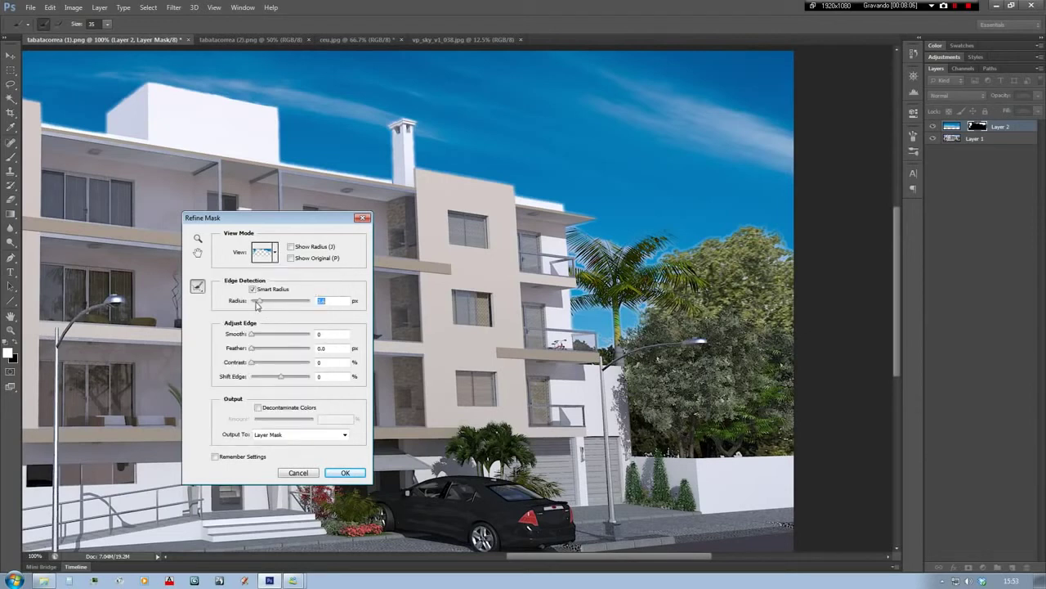
Turn off Smart Radius, try progressively larger edge-detection radii, and return Radius to 0 px
click(254, 302)
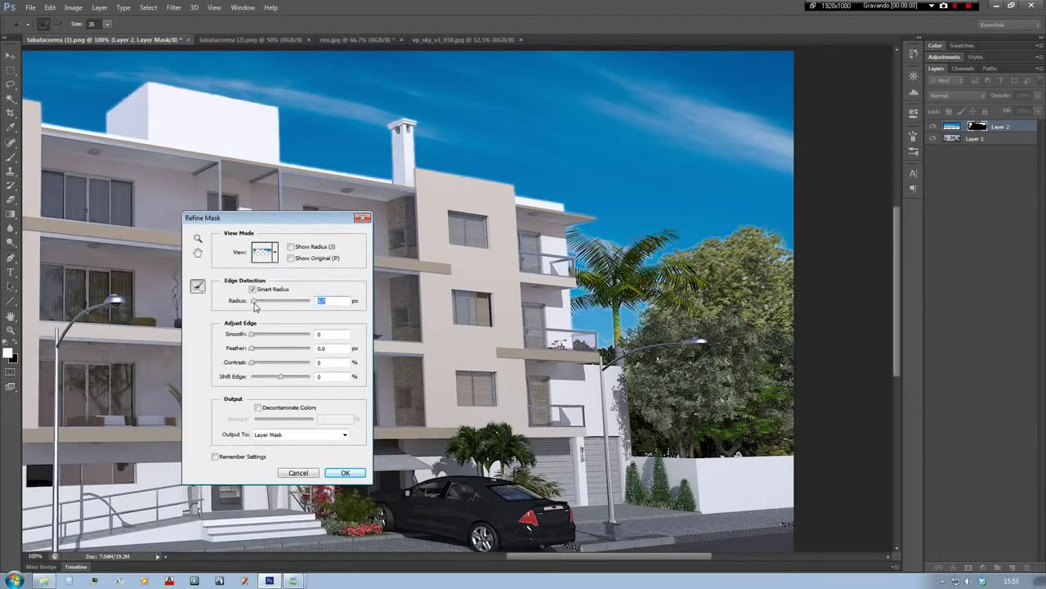
click(253, 289)
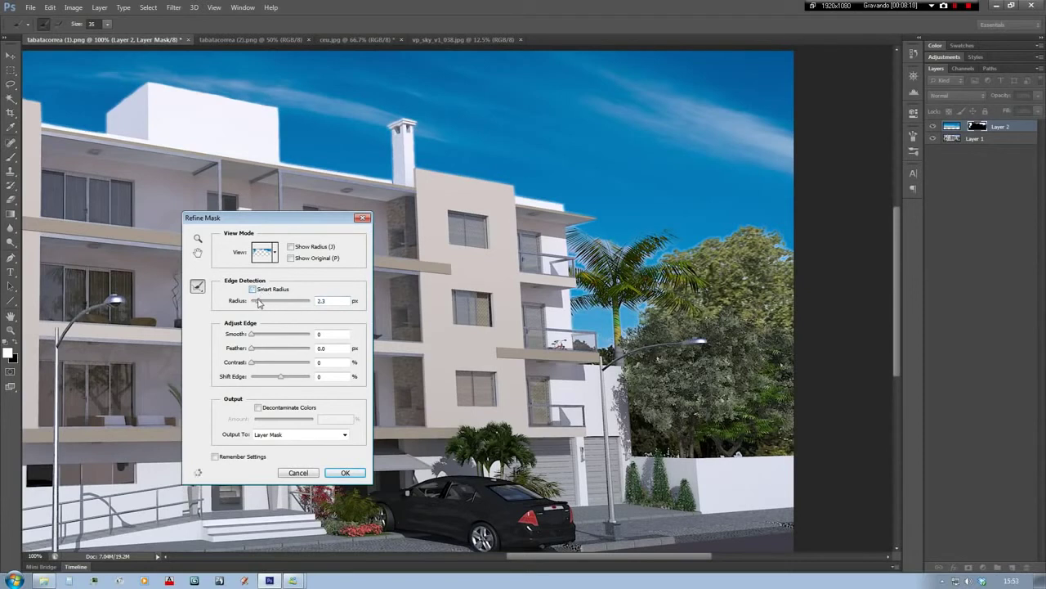
drag(255, 302, 274, 303)
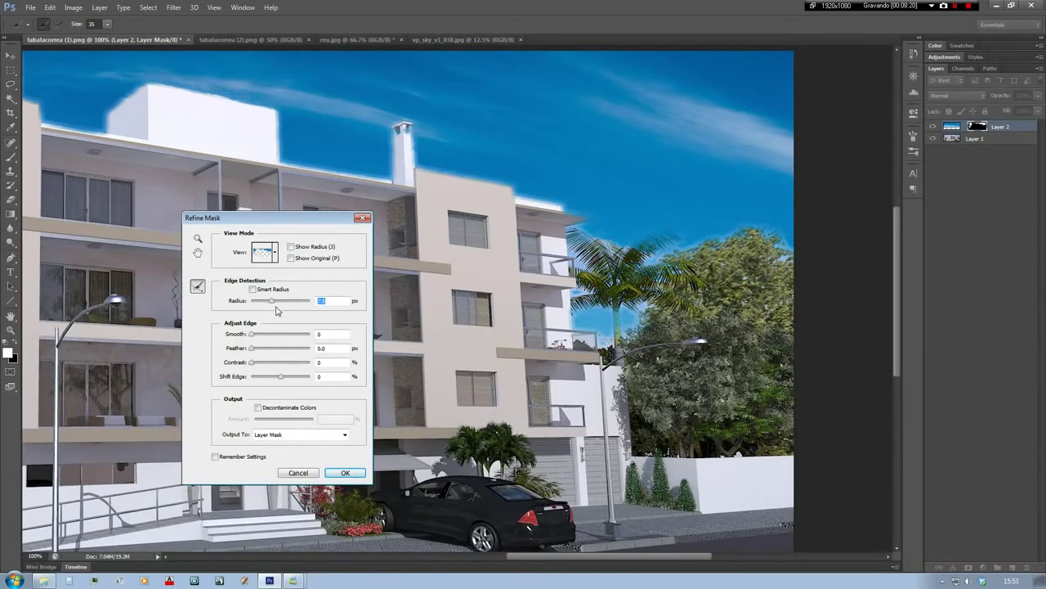
drag(272, 301, 287, 302)
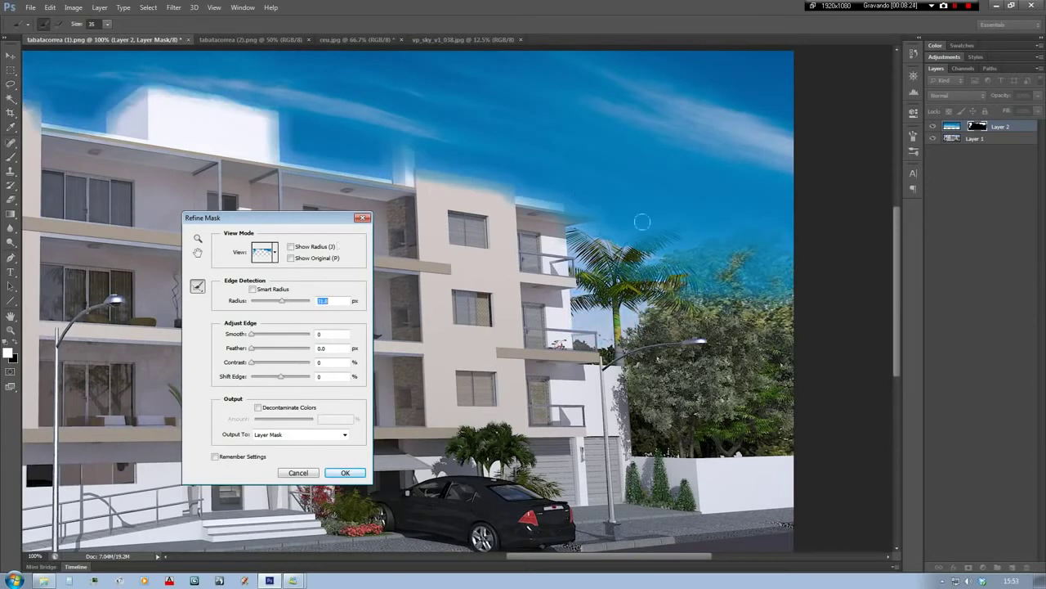
drag(285, 301, 245, 306)
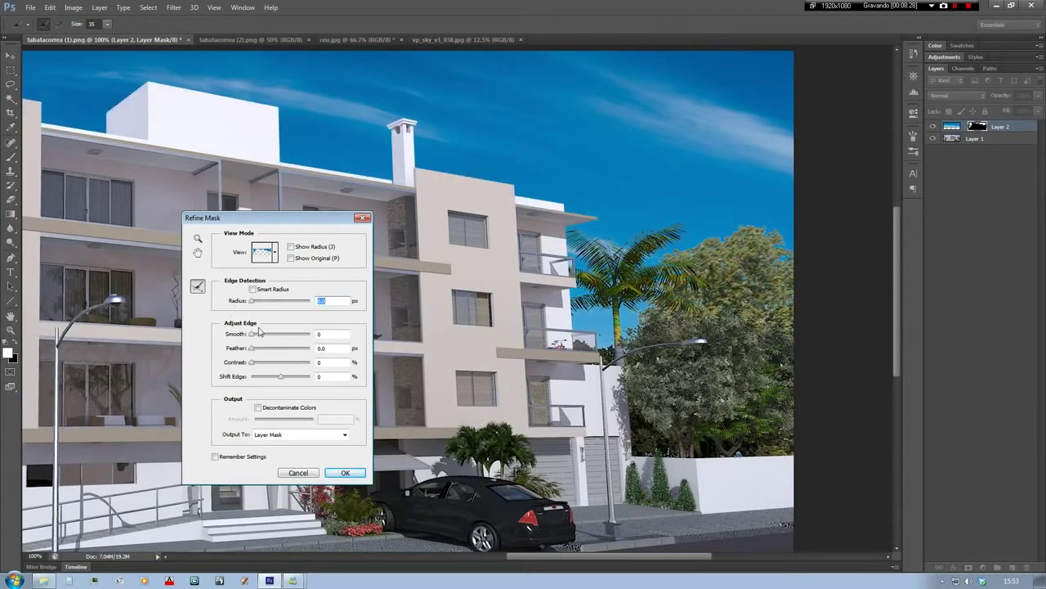
Try a Shift Edge of -100% on the sky mask around the palm tree and close Refine Mask
mouse_move(252, 348)
mouse_down()
mouse_move(282, 350)
mouse_move(251, 352)
mouse_move(281, 337)
mouse_move(243, 346)
mouse_up()
drag(281, 378, 263, 381)
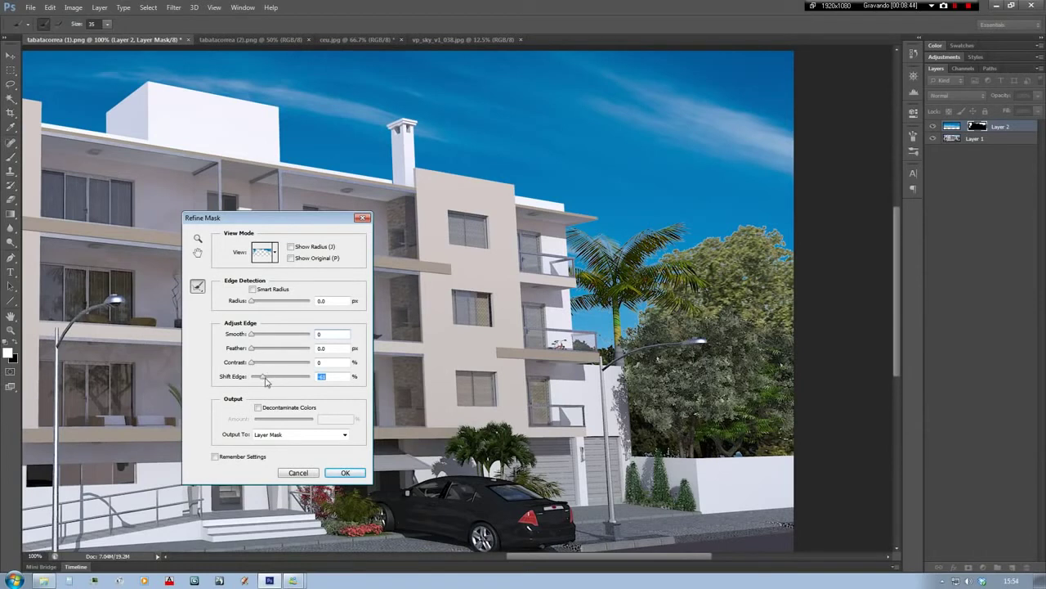
mouse_move(264, 380)
mouse_down()
mouse_move(248, 386)
mouse_move(264, 388)
mouse_up()
key(alt+space)
drag(624, 254, 654, 255)
key(alt+space)
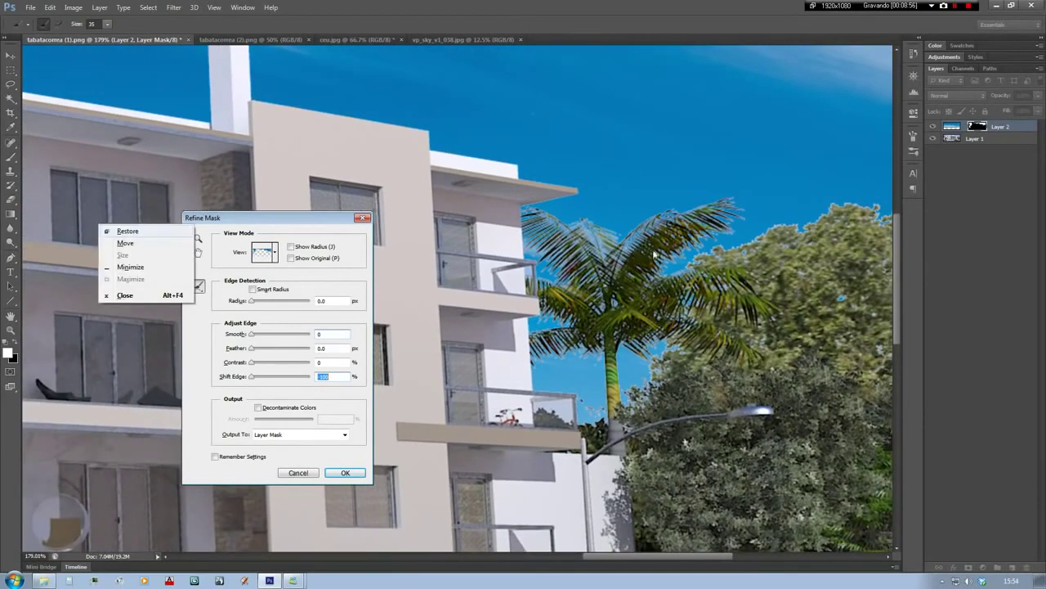
key(Escape)
key(Return)
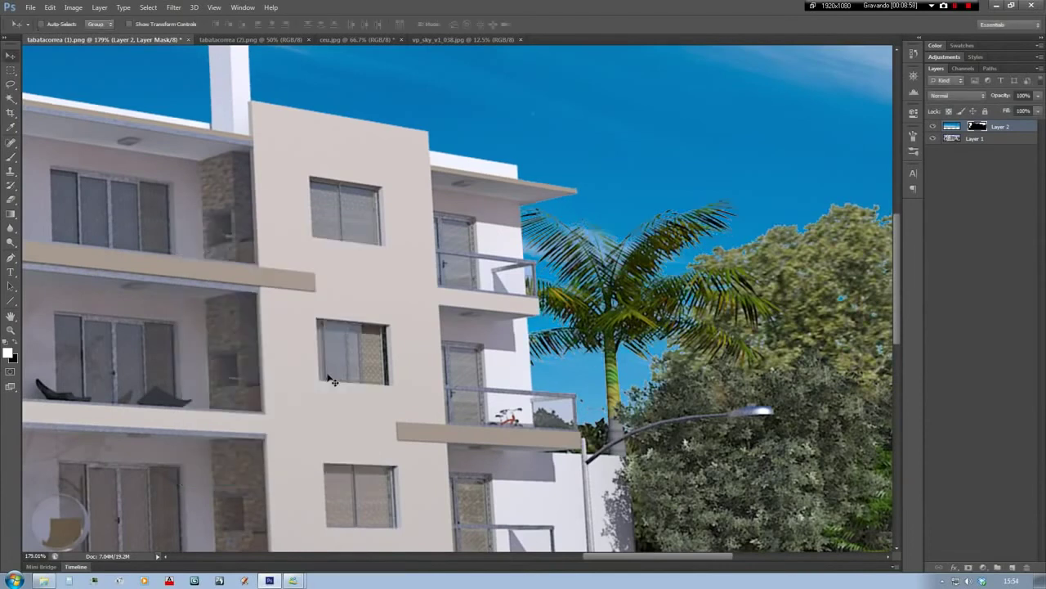
Reopen Refine Mask for the sky layer's mask and test Shift Edge from -100% to positive values, ending at +3%
right_click(974, 127)
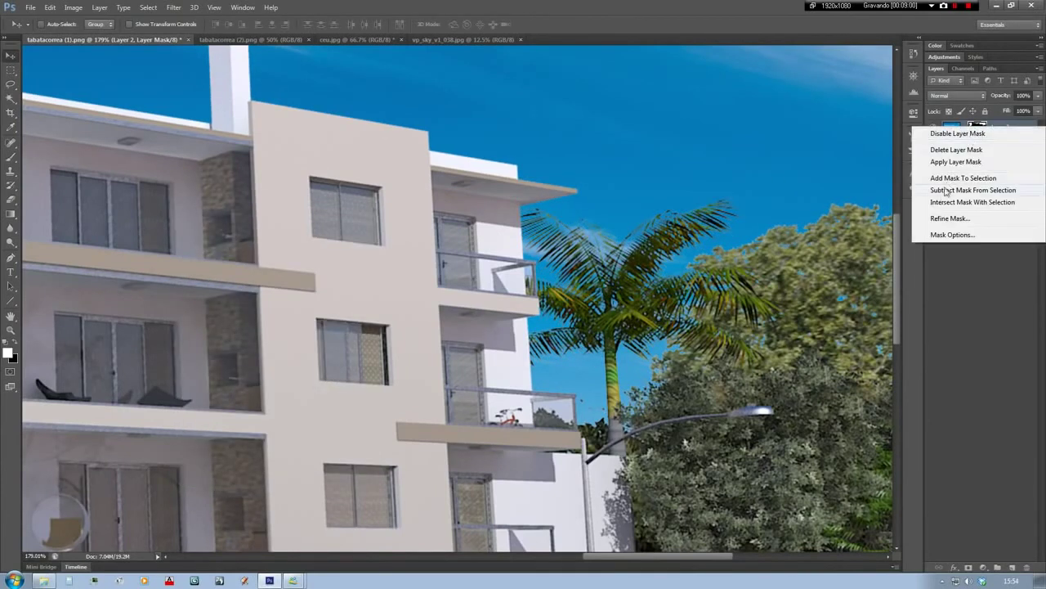
click(950, 218)
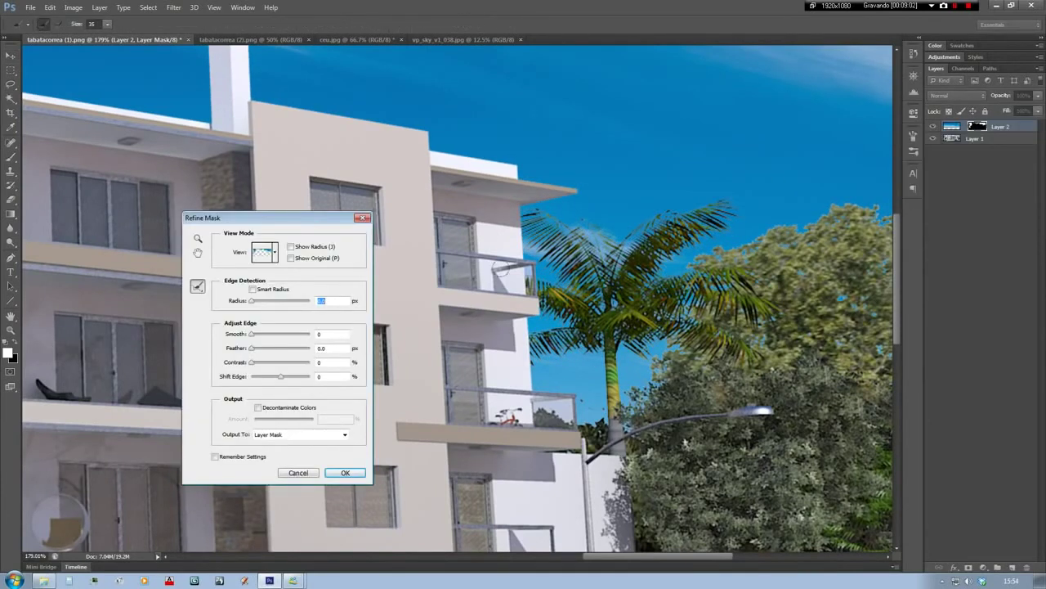
drag(281, 378, 247, 380)
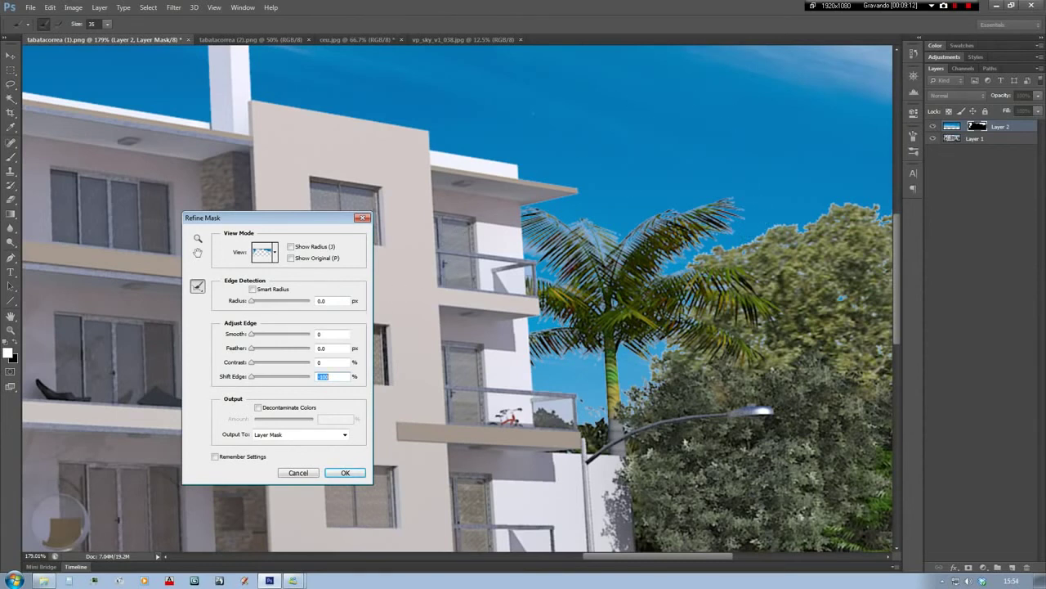
drag(252, 378, 304, 380)
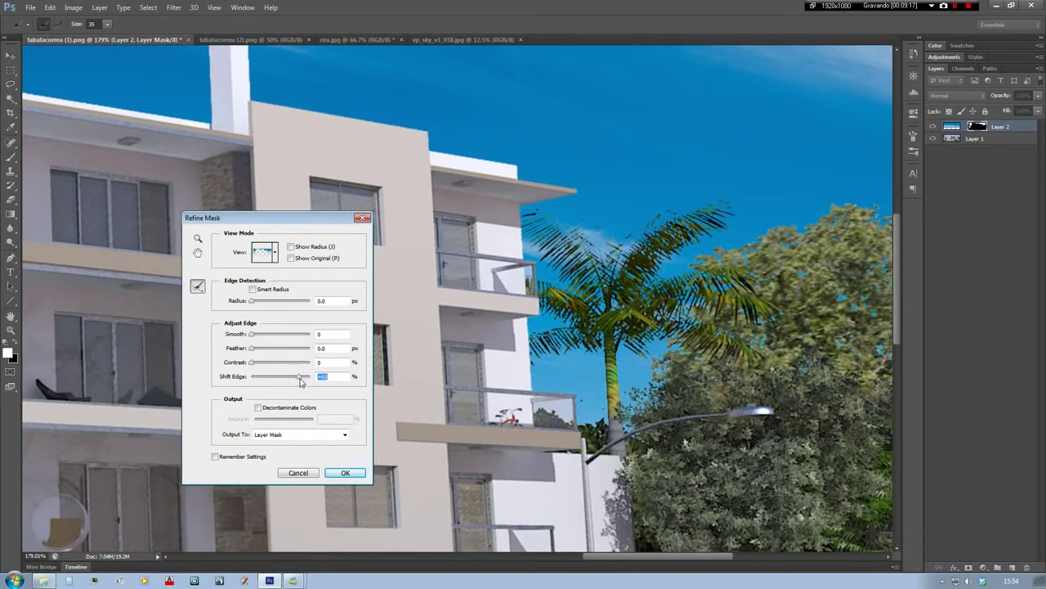
mouse_move(301, 380)
mouse_down()
mouse_move(314, 379)
mouse_move(253, 383)
mouse_move(313, 375)
mouse_move(284, 382)
mouse_up()
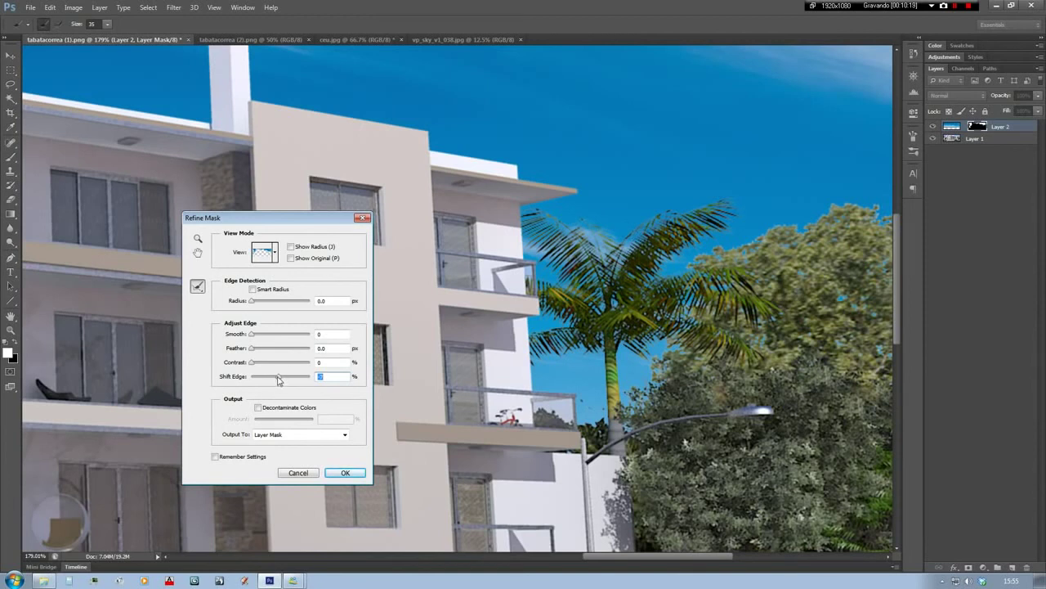
drag(280, 379, 282, 380)
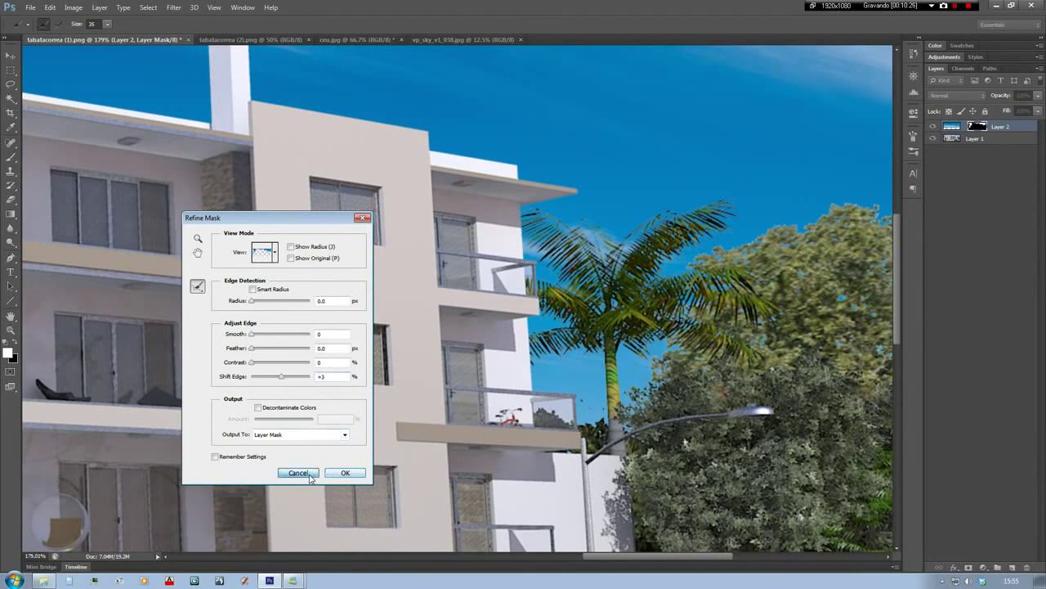
Reset Shift Edge to 0% and raise Smooth to 68 for the sky mask's edges
mouse_move(253, 365)
mouse_down()
mouse_move(322, 361)
mouse_move(253, 363)
mouse_up()
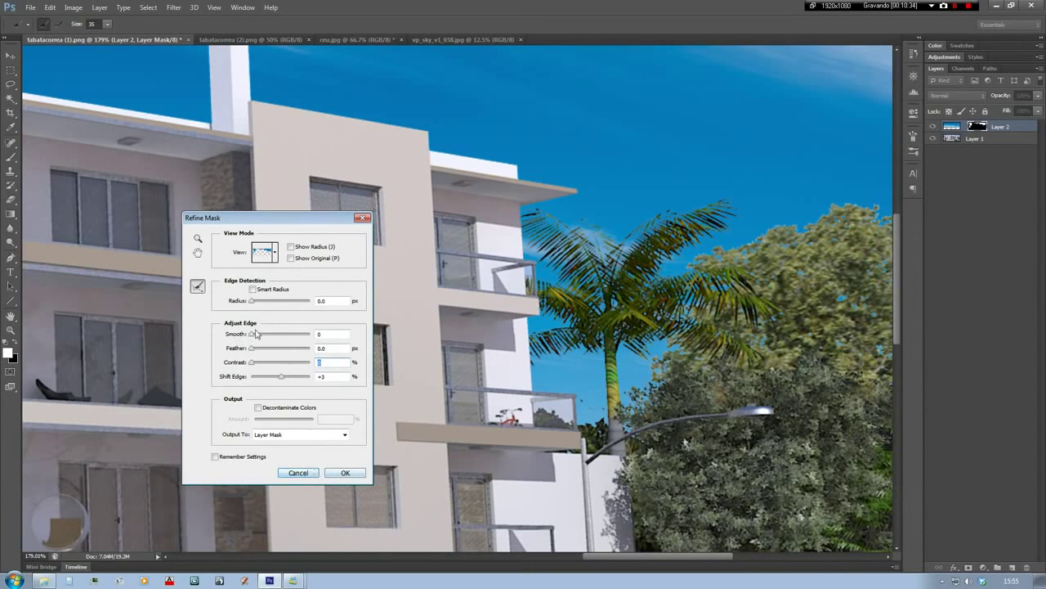
mouse_move(251, 337)
mouse_down()
mouse_move(290, 338)
mouse_move(243, 343)
mouse_move(254, 337)
mouse_up()
drag(330, 377, 306, 377)
text(0)
drag(255, 337, 299, 337)
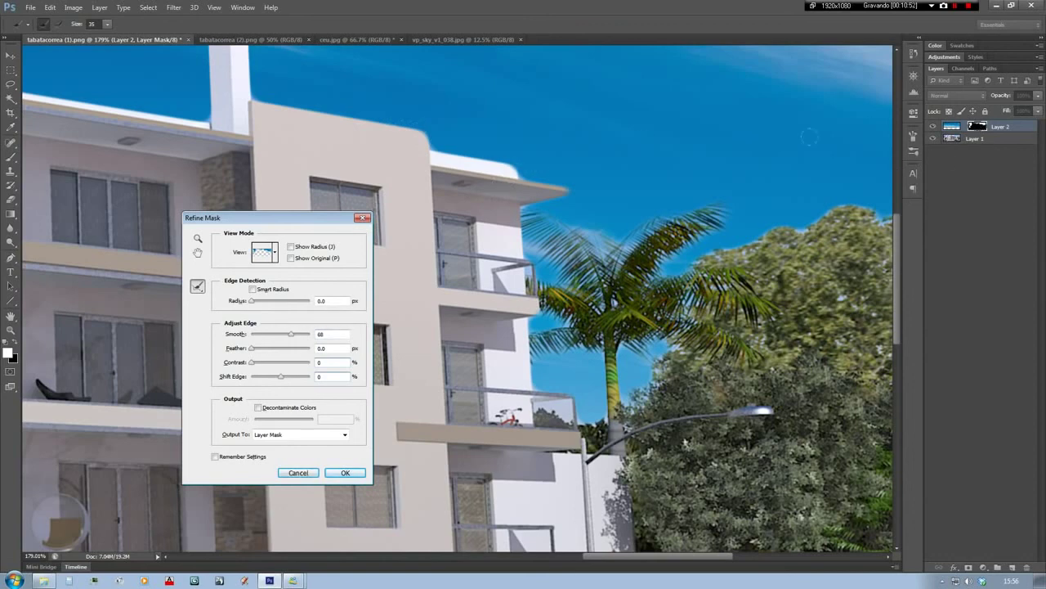
Preview the sky mask as Black & White in Refine Mask and lower Smooth to its minimum
click(276, 250)
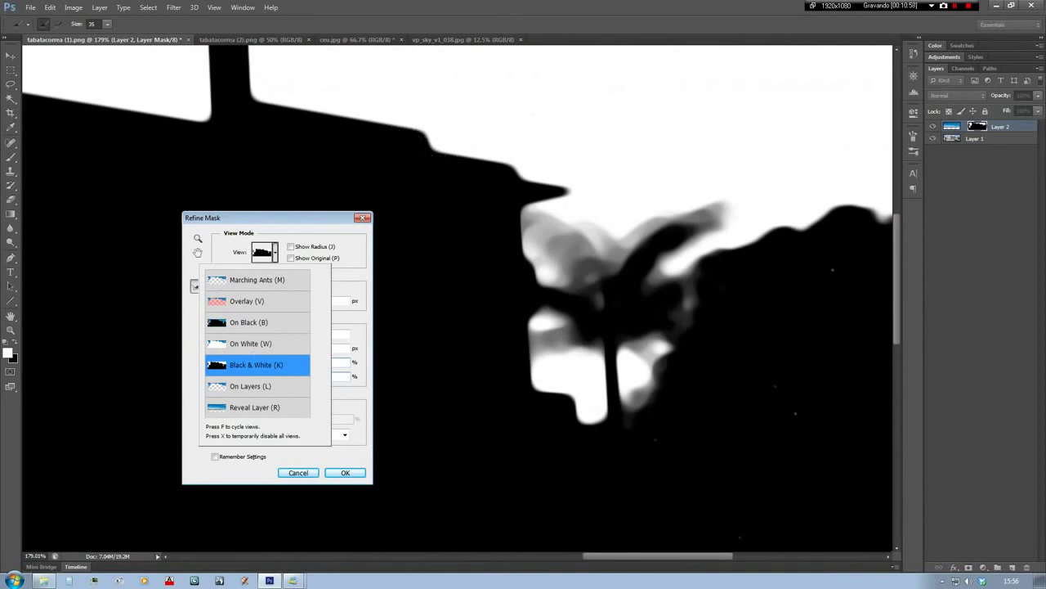
click(347, 282)
drag(289, 335, 255, 337)
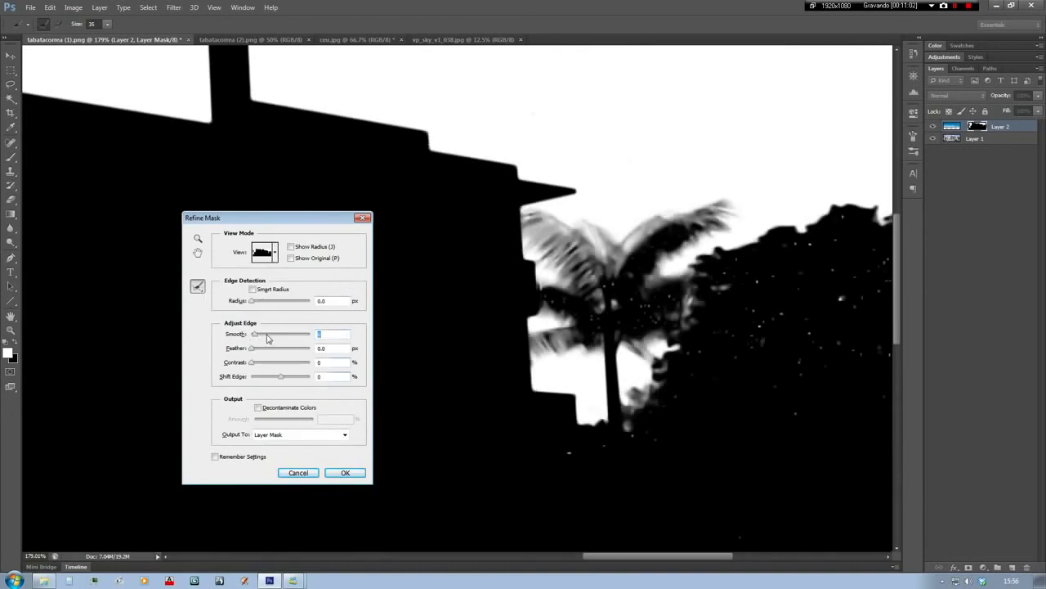
Return the Refine Mask preview to On Layers and apply the settings to the sky layer's mask
click(275, 253)
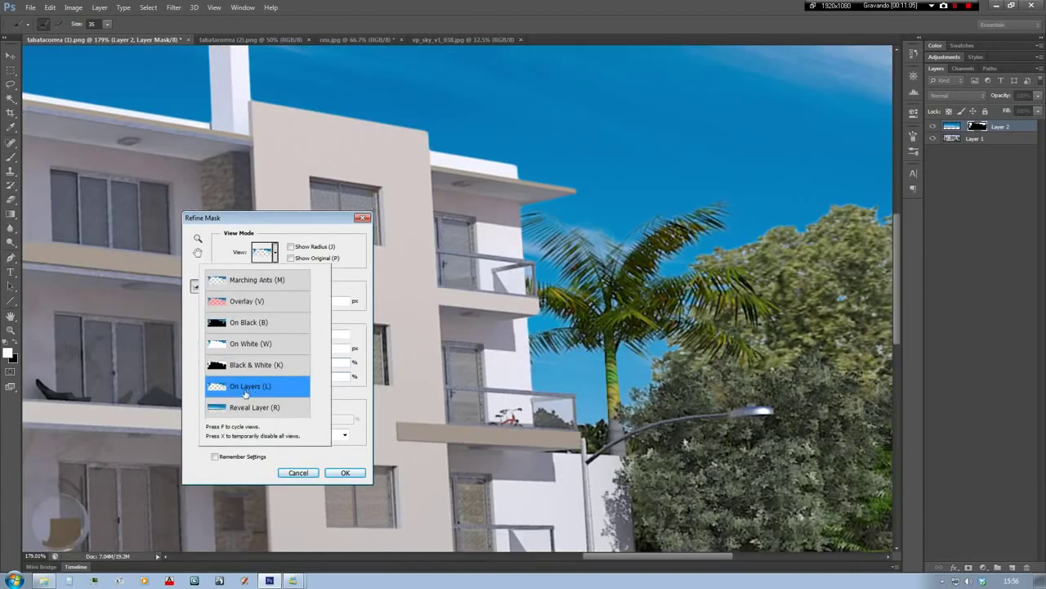
click(344, 276)
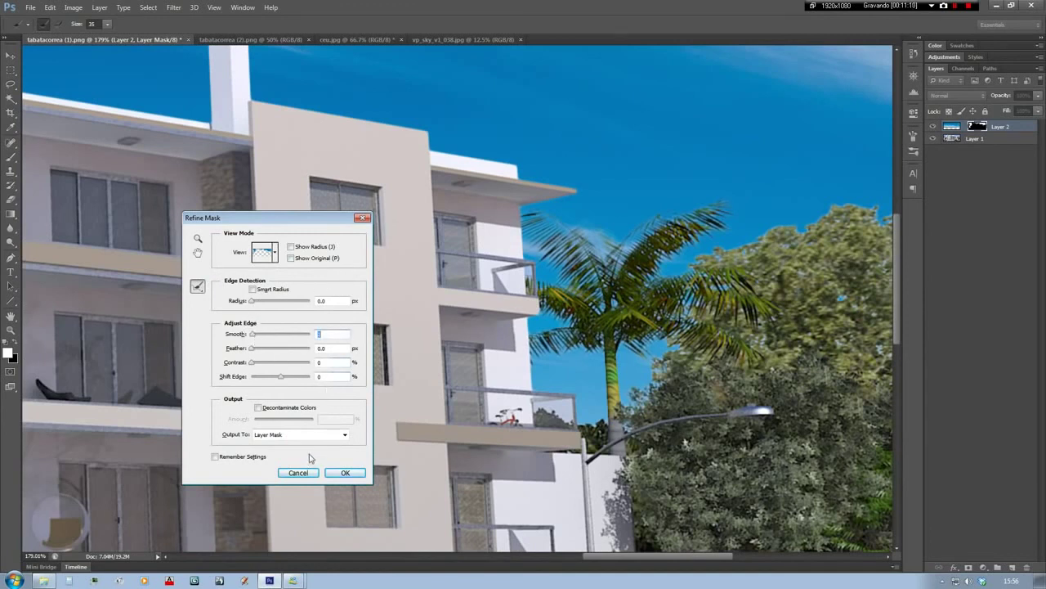
click(338, 473)
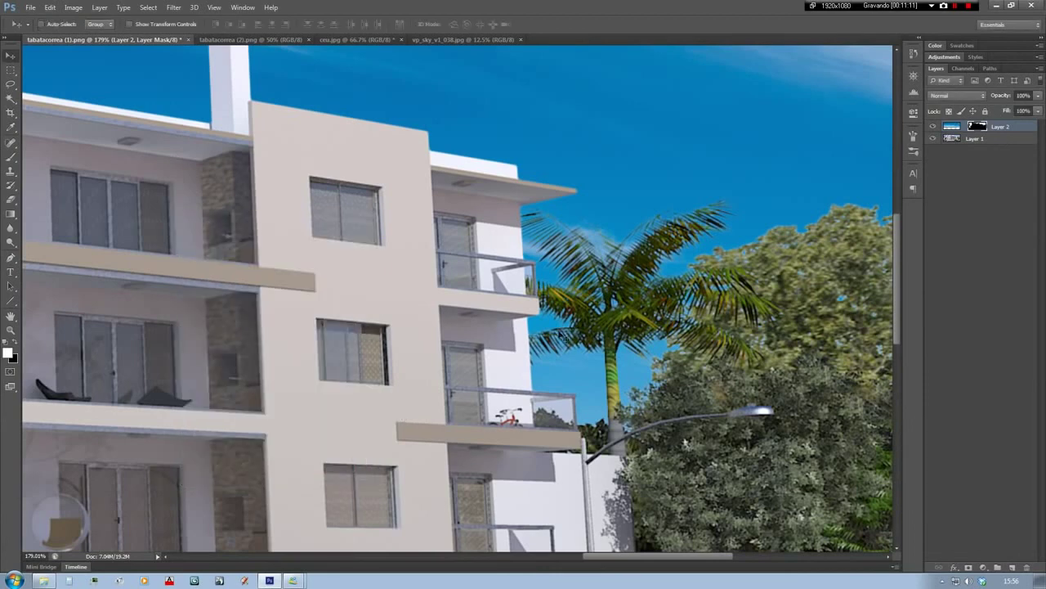
scroll(512, 335, down, 5)
drag(513, 335, 675, 319)
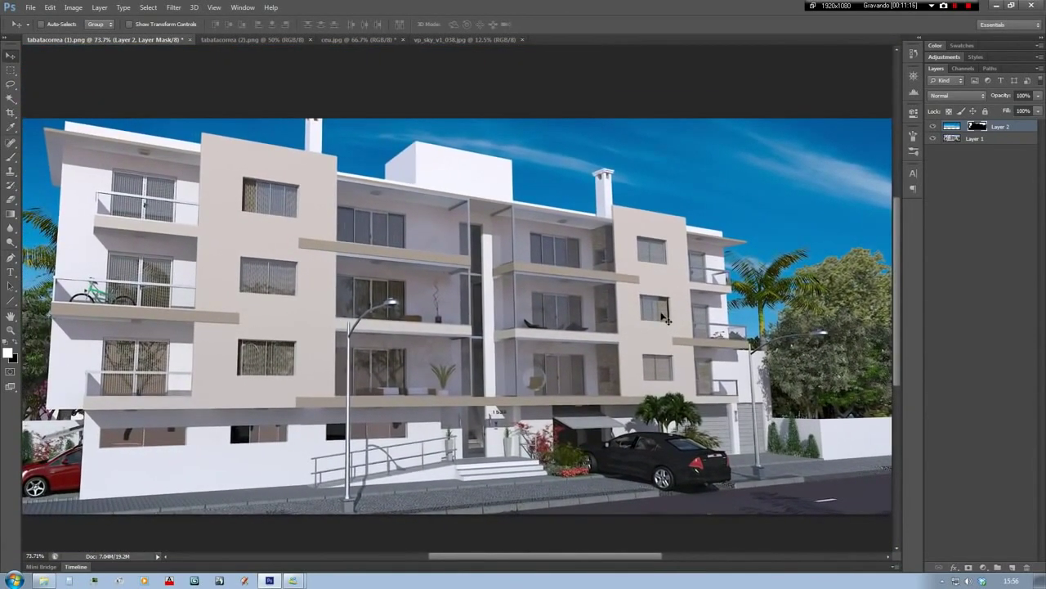